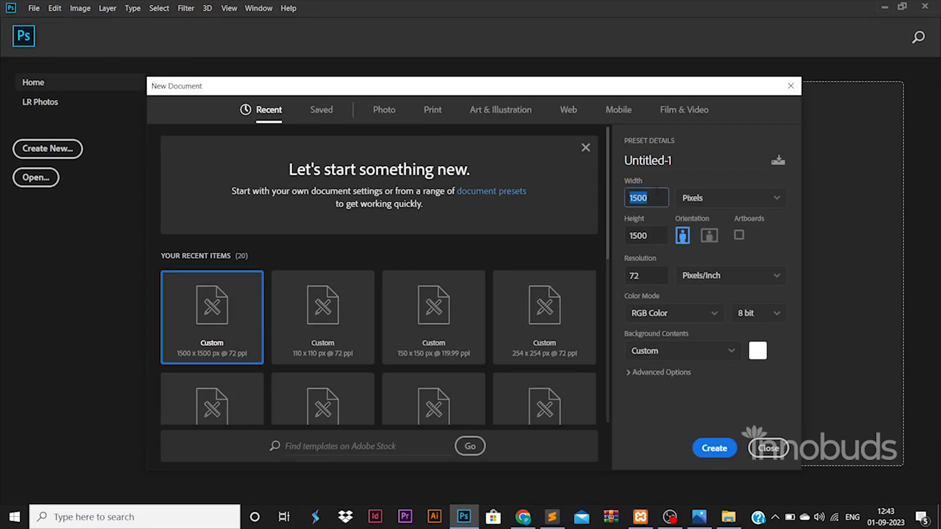
Create the 1500×1500 px document and drag margin guides in from the rulers, just inside the canvas edges
key(Return)
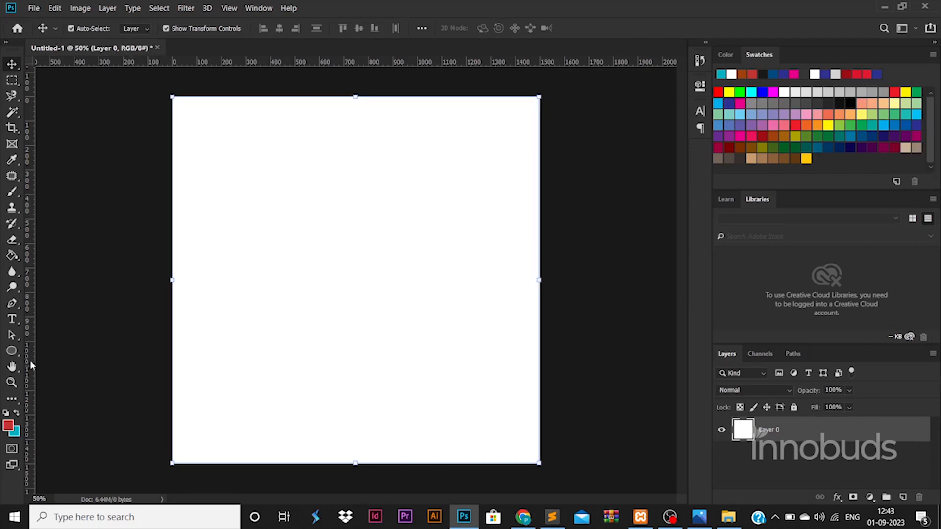
drag(31, 365, 183, 363)
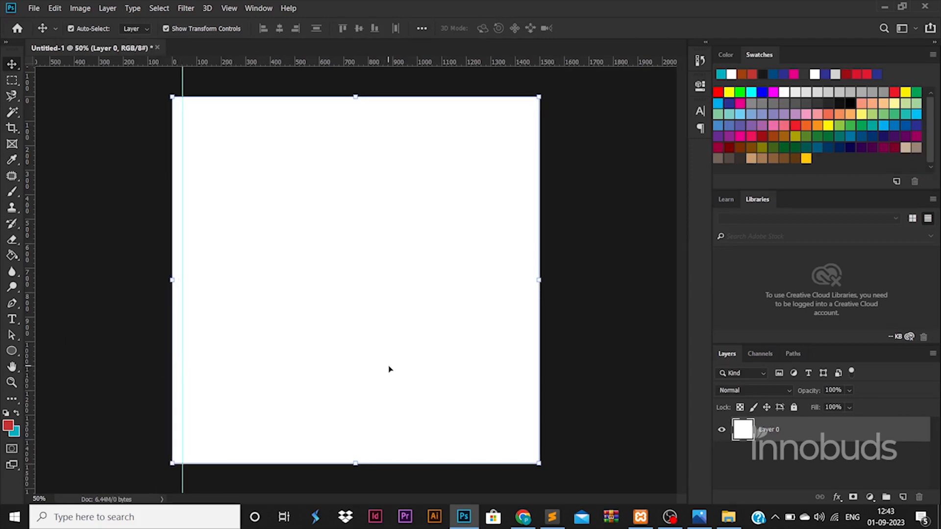
drag(33, 402, 528, 372)
click(107, 103)
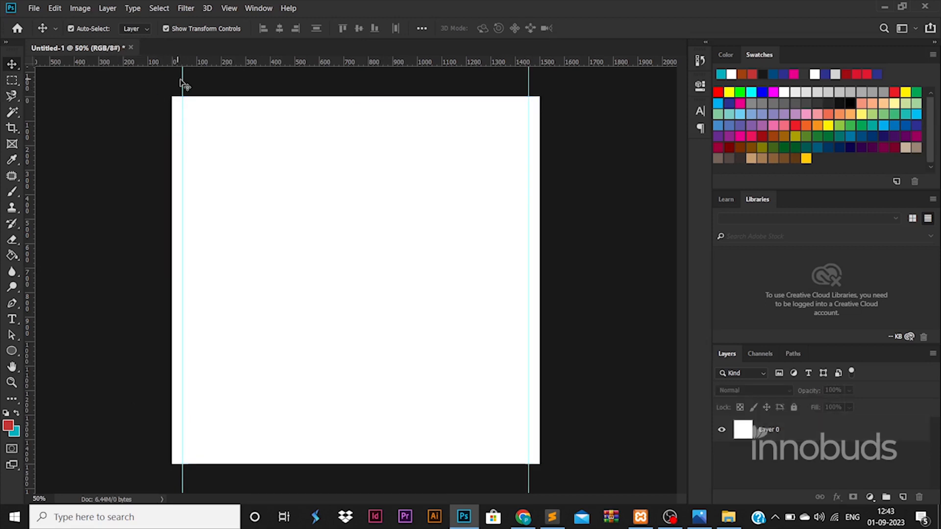
drag(184, 78, 305, 448)
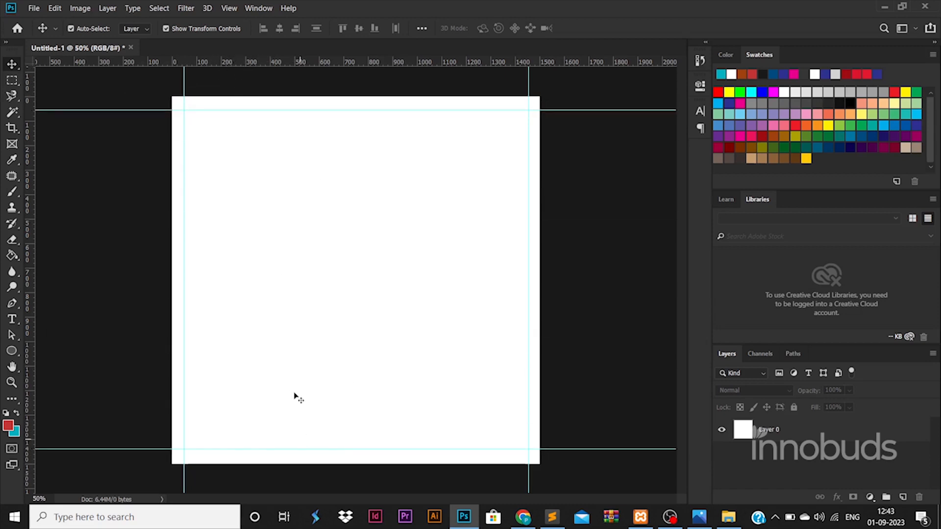
Draw a rectangle over the top-left corner, rotated about 37 degrees and moved to the top edge
click(12, 350)
click(64, 353)
drag(40, 168, 283, 279)
key(ctrl+t)
drag(310, 237, 300, 160)
drag(223, 153, 226, 45)
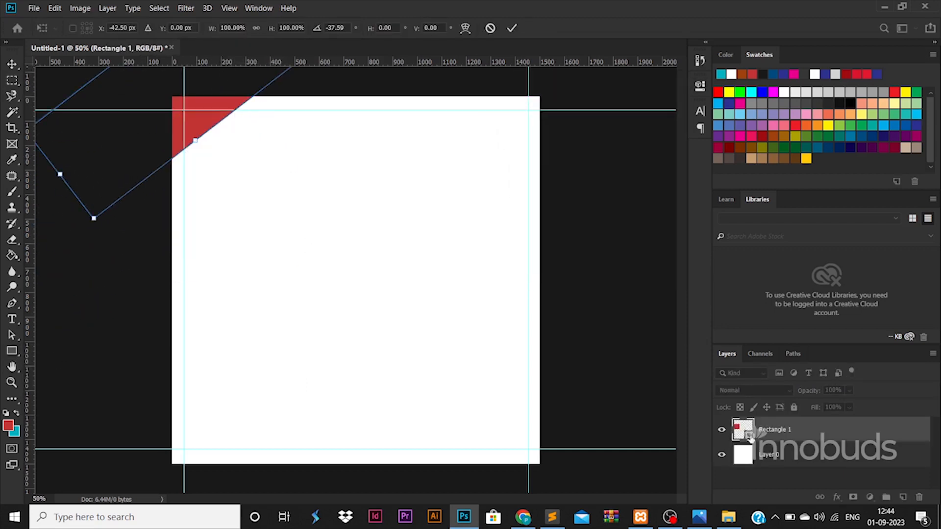
key(Return)
click(466, 203)
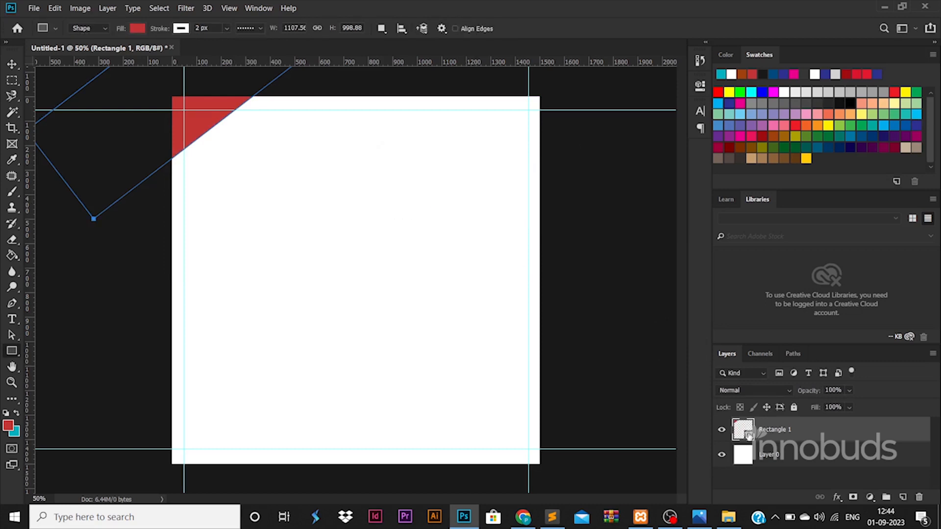
Fill the corner shape black and enlarge it to about 116%
double_click(748, 435)
click(637, 408)
click(908, 247)
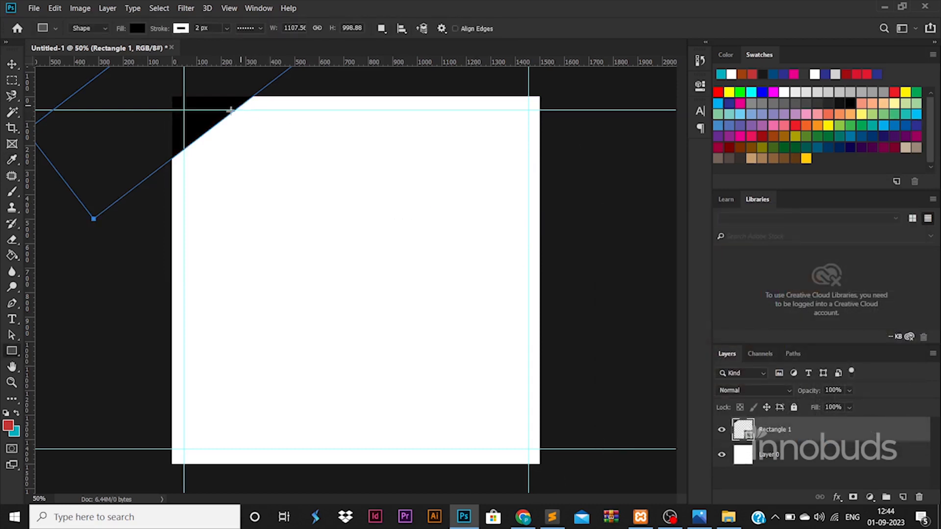
key(ctrl+t)
drag(299, 220, 365, 275)
key(Return)
Alt-drag a copy of the black shape into the bottom-right corner
key(v)
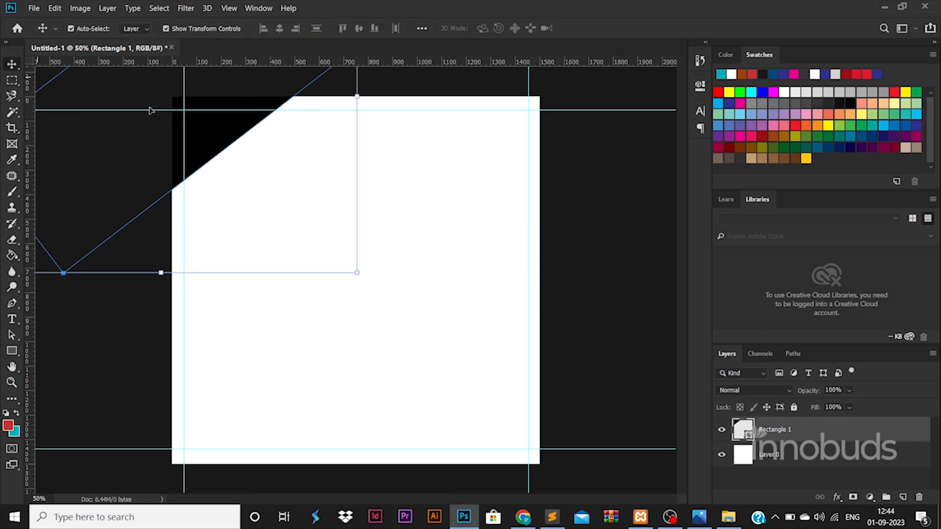
drag(229, 137, 563, 474)
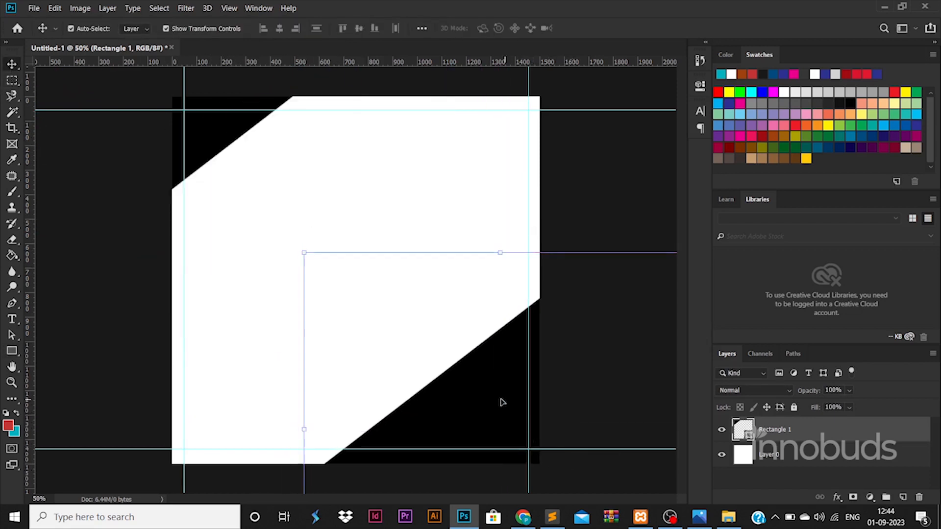
drag(500, 401, 545, 440)
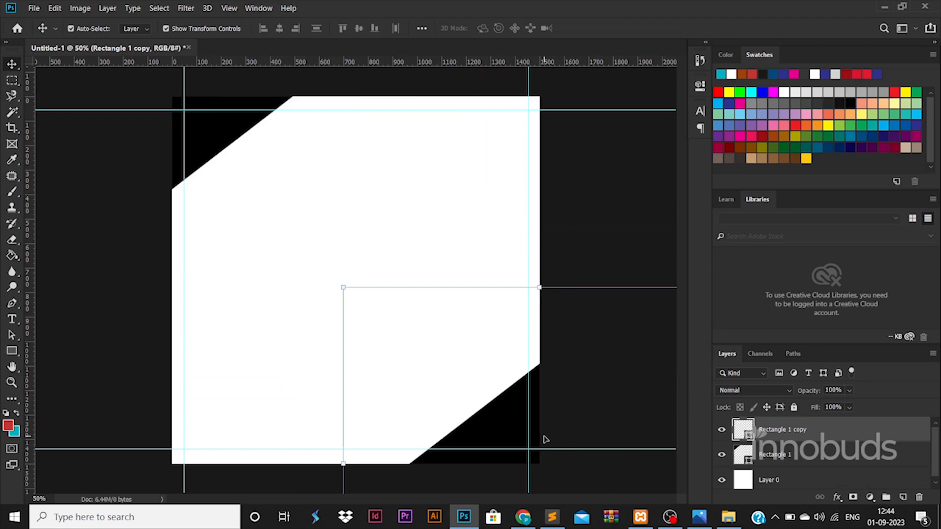
Rasterize both rectangle layers and select the Rectangle 1 copy layer
shift+click(808, 449)
right_click(808, 449)
click(691, 179)
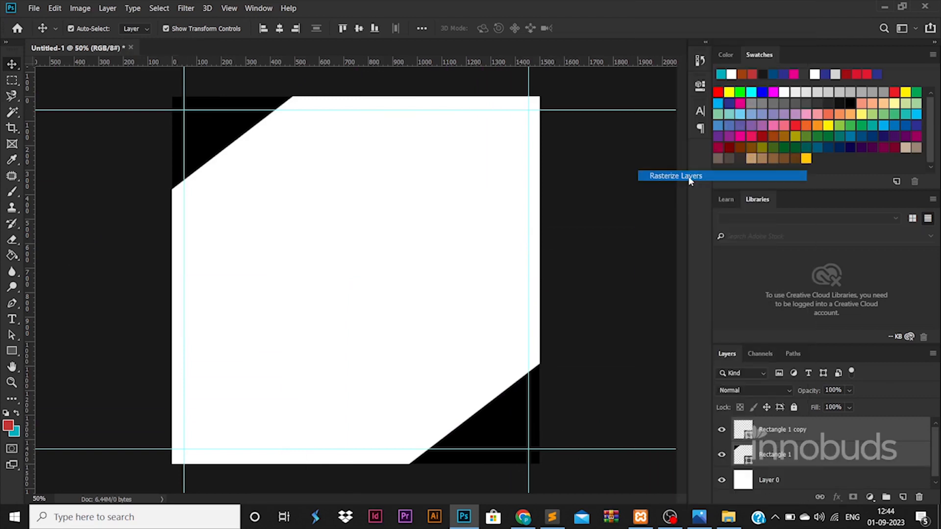
click(779, 430)
Set a black brush and test strokes along both diagonal edges, then undo them
click(17, 195)
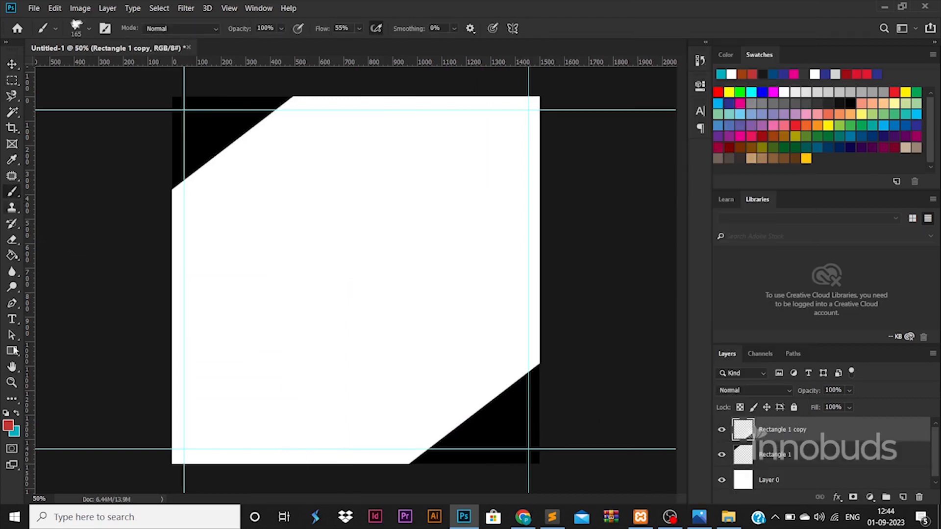
click(9, 426)
drag(632, 384, 603, 399)
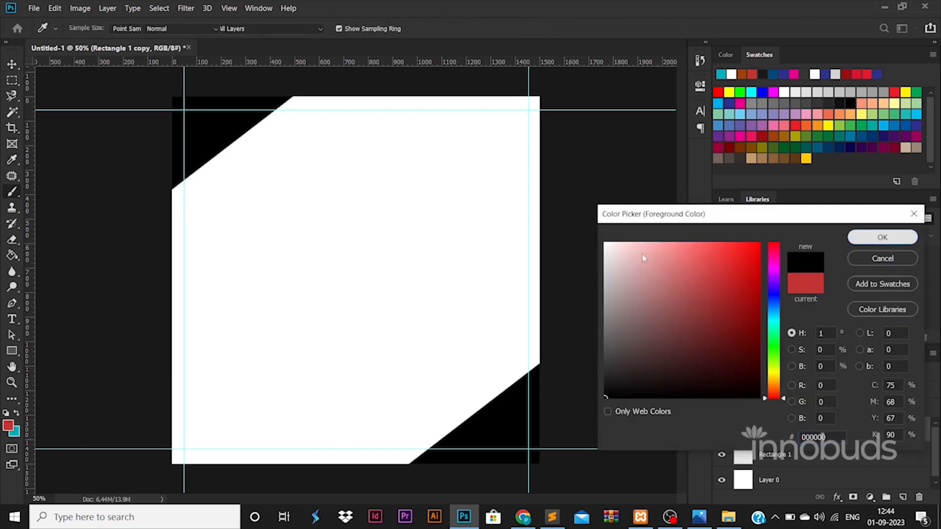
click(882, 237)
drag(181, 192, 289, 97)
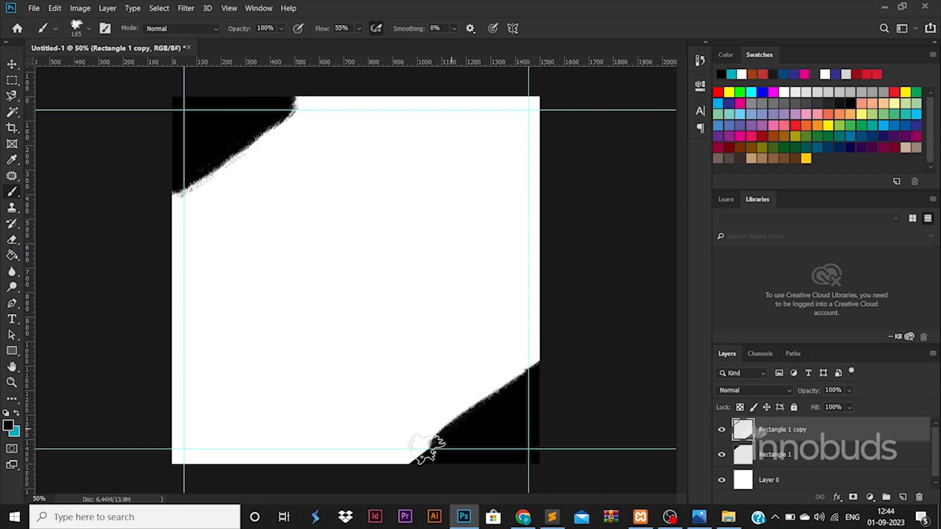
drag(395, 466, 538, 352)
key(ctrl+z)
key(ctrl+z)
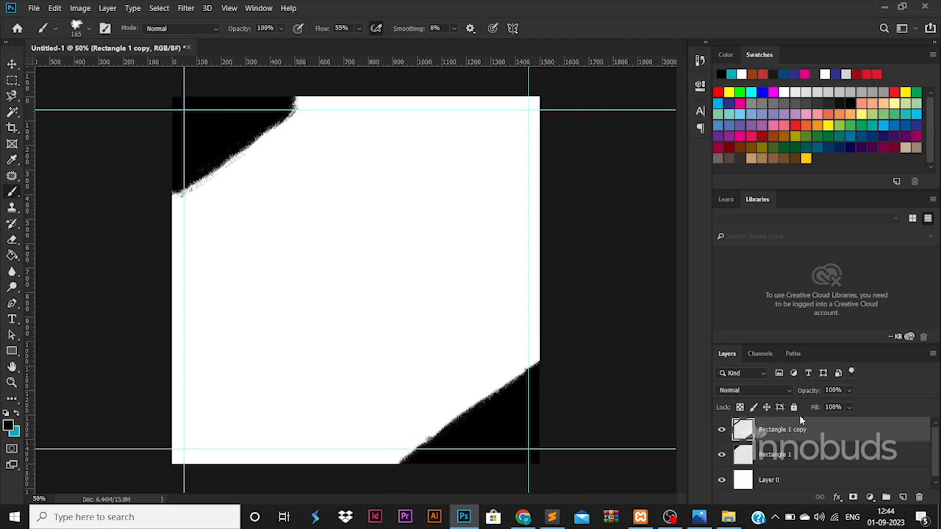
key(ctrl+z)
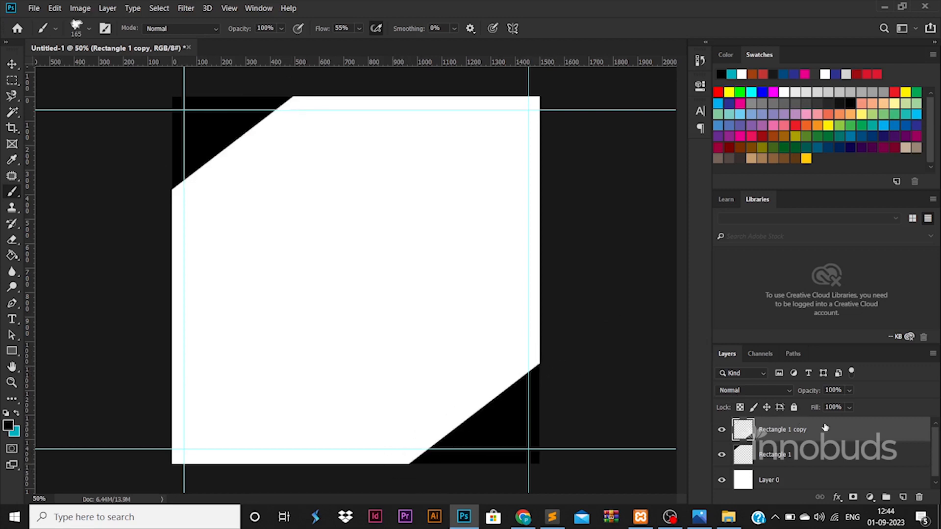
On a new layer, paint a rough black stroke along the upper-left diagonal edge
click(901, 496)
mouse_move(303, 98)
mouse_down()
mouse_move(243, 122)
mouse_move(196, 157)
mouse_move(284, 120)
mouse_move(169, 189)
mouse_move(287, 95)
mouse_up()
drag(537, 348, 471, 414)
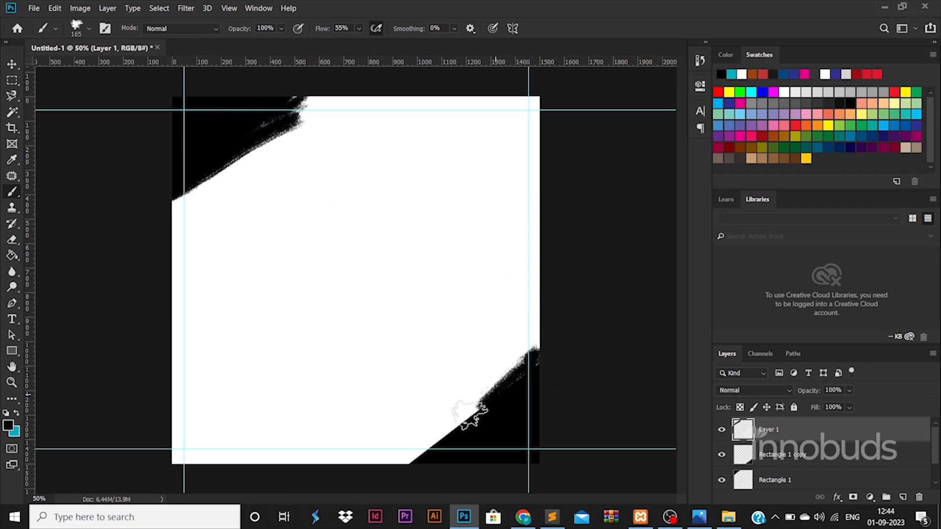
key(ctrl+z)
On another new layer, paint a rough stroke along the lower-right diagonal edge
click(902, 496)
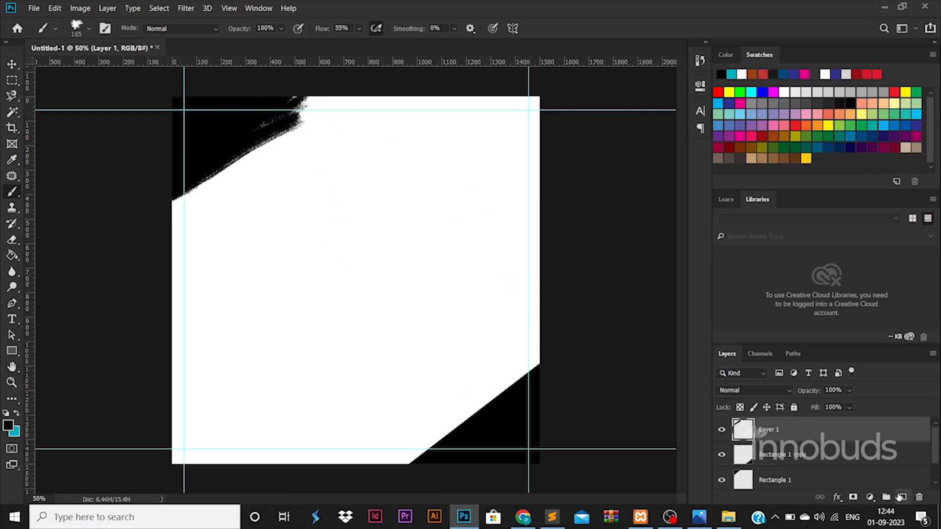
click(899, 497)
mouse_move(544, 355)
mouse_down()
mouse_move(421, 432)
mouse_move(402, 453)
mouse_move(473, 401)
mouse_move(397, 471)
mouse_up()
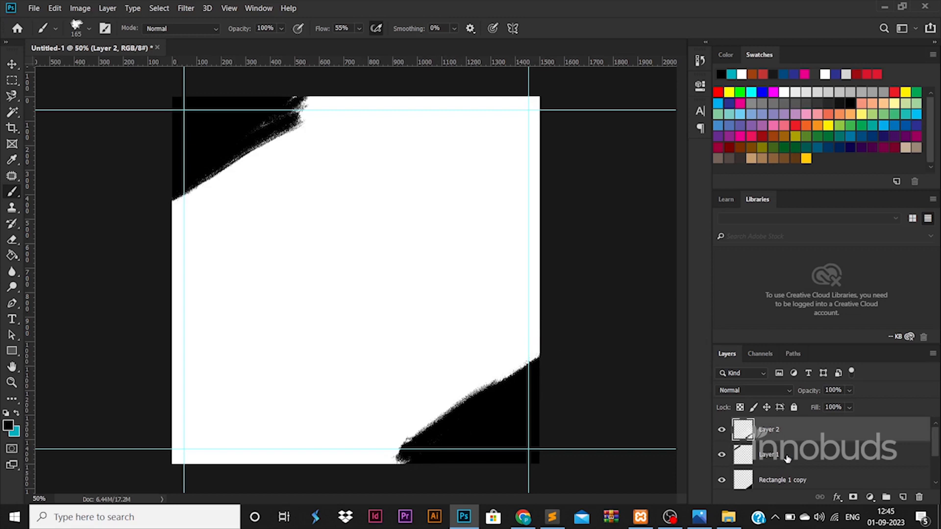
Merge each black corner shape with its brush-stroke layer into Layer 1 and Layer 2
ctrl+click(823, 485)
right_click(825, 485)
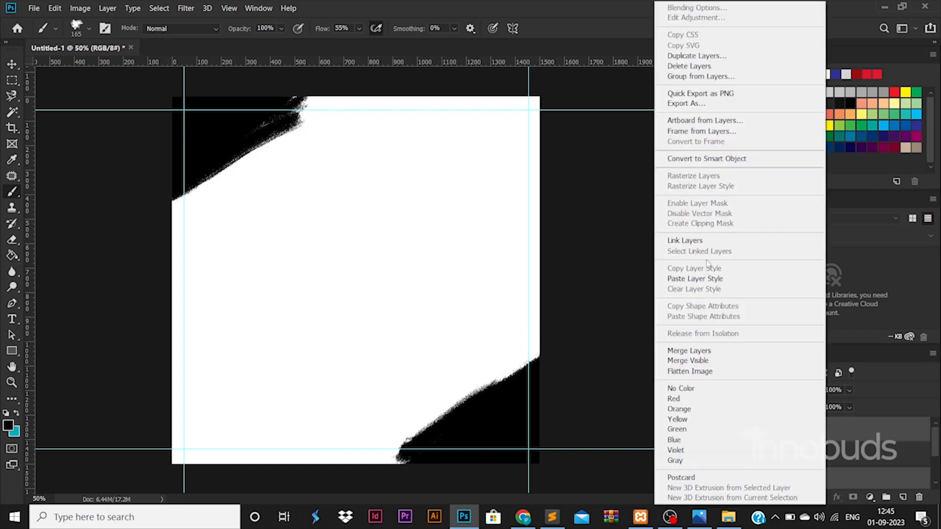
click(707, 350)
click(780, 453)
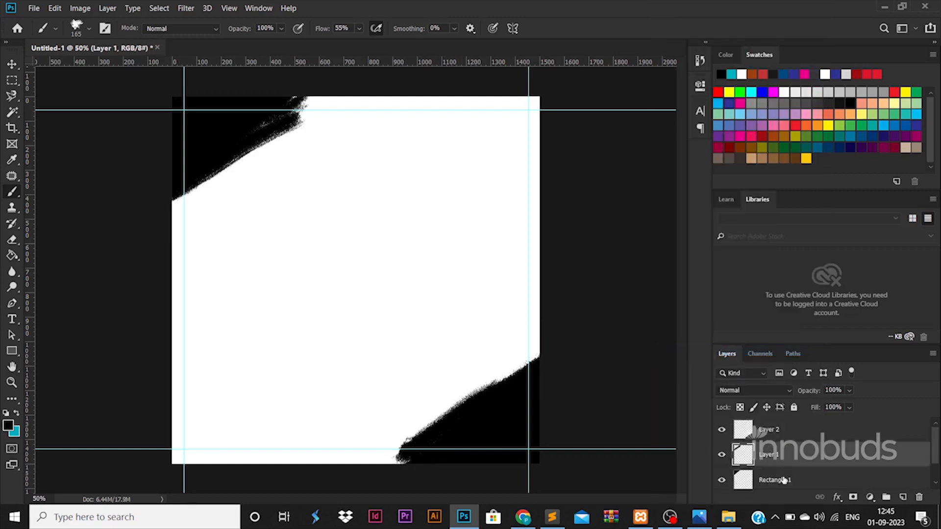
ctrl+click(782, 478)
right_click(782, 479)
click(678, 357)
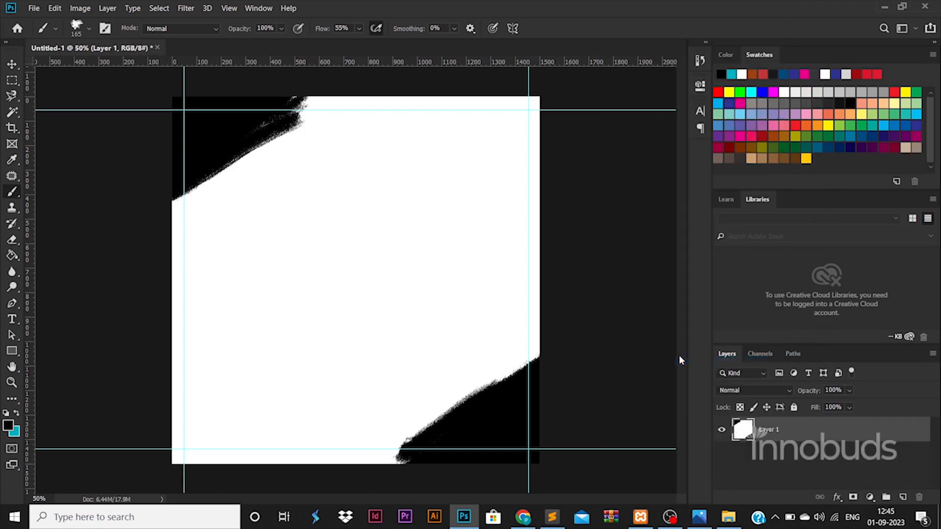
right_click(784, 465)
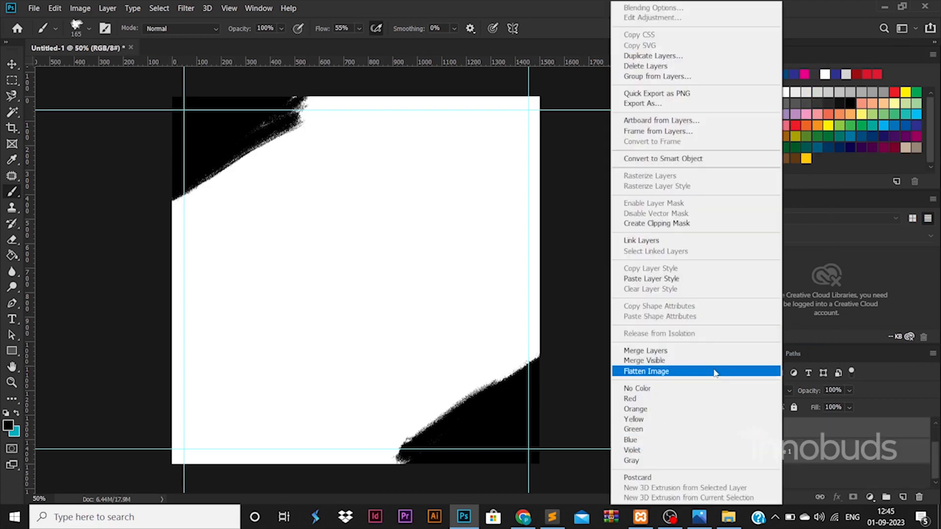
click(694, 348)
Duplicate Layer 1 and Layer 2, then nudge Layer 2 slightly
key(ctrl+j)
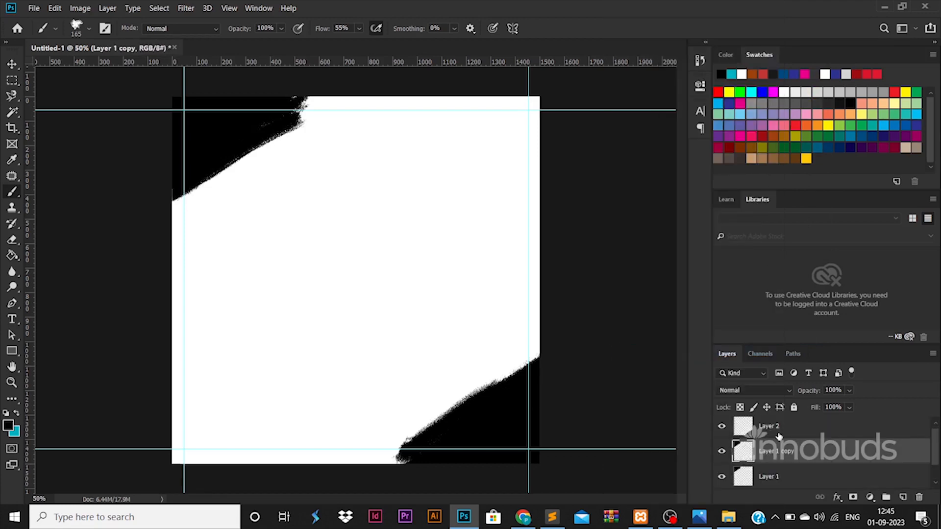
click(778, 433)
key(ctrl+j)
click(786, 456)
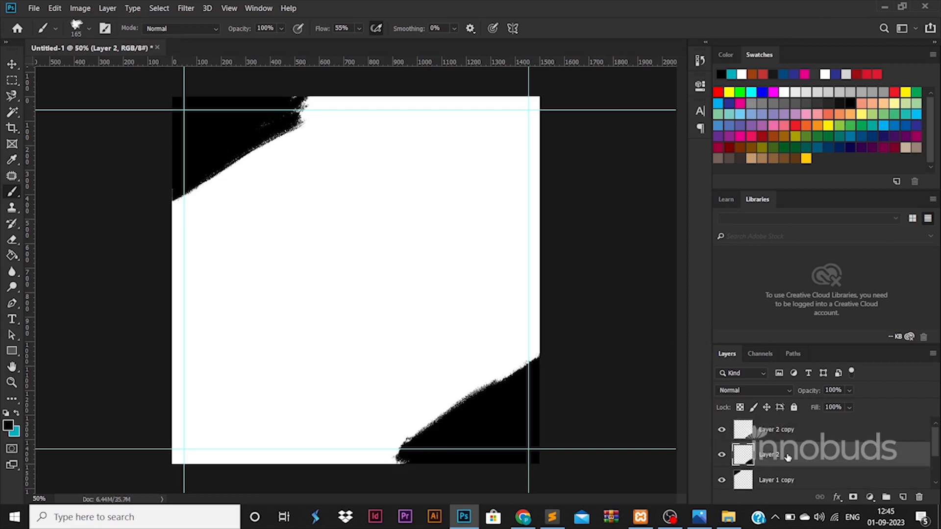
key(ctrl+t)
drag(492, 407, 489, 406)
key(Return)
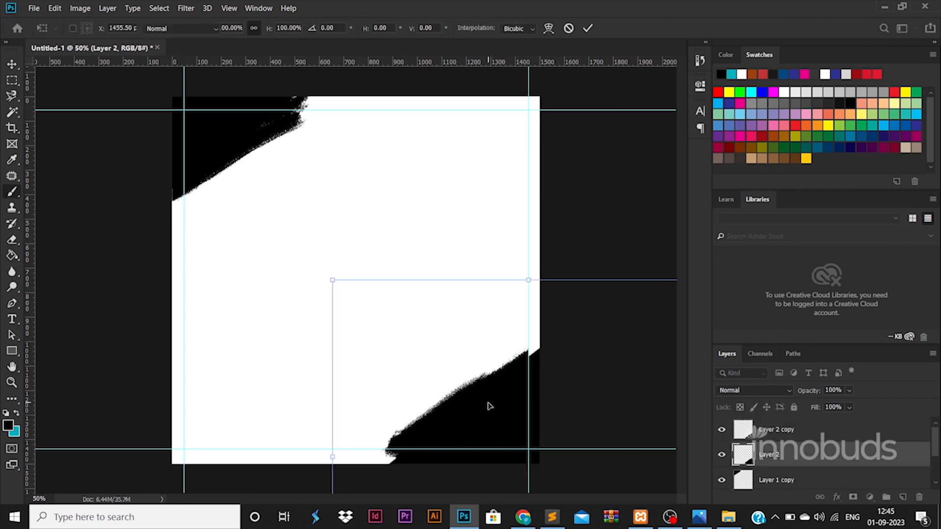
Shift Layer 1 slightly and enlarge it to about 108% so it reaches further in
click(799, 479)
scroll(799, 479, down, 2)
click(783, 453)
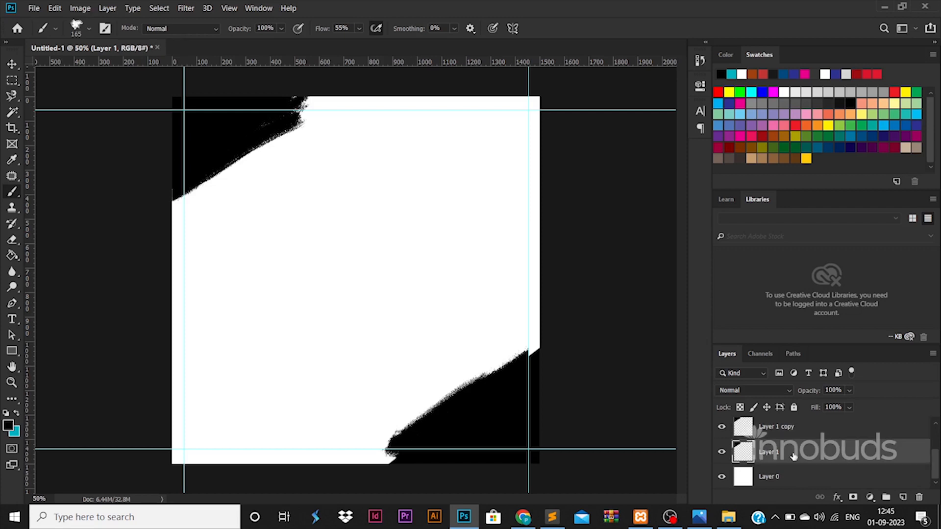
key(ctrl+t)
drag(250, 146, 257, 156)
drag(367, 279, 385, 294)
drag(301, 222, 294, 214)
key(Return)
click(813, 475)
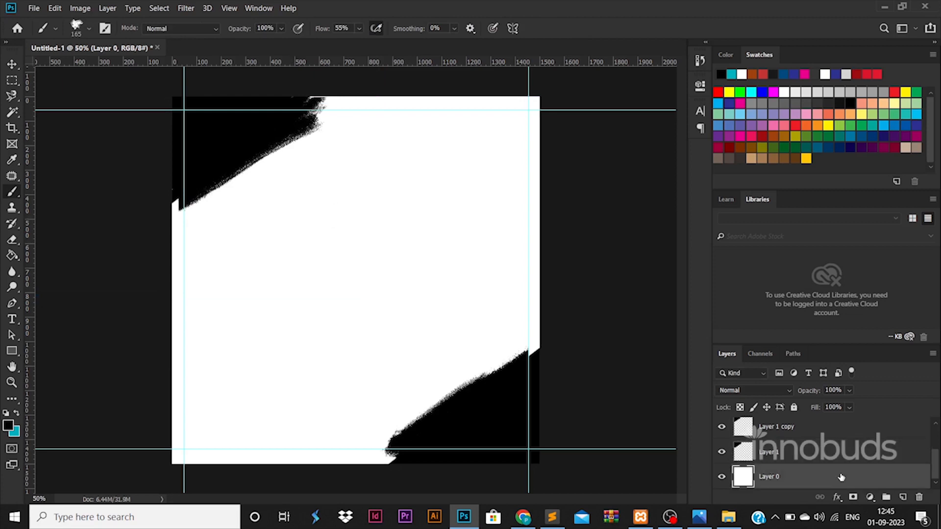
Give the background layer a bright yellow Color Overlay
double_click(841, 476)
click(521, 375)
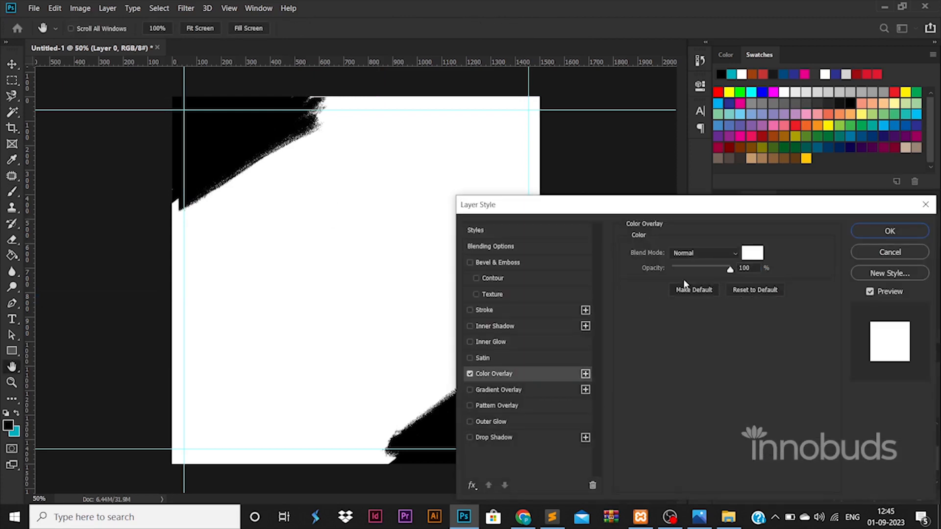
click(753, 253)
click(776, 373)
drag(747, 257, 784, 214)
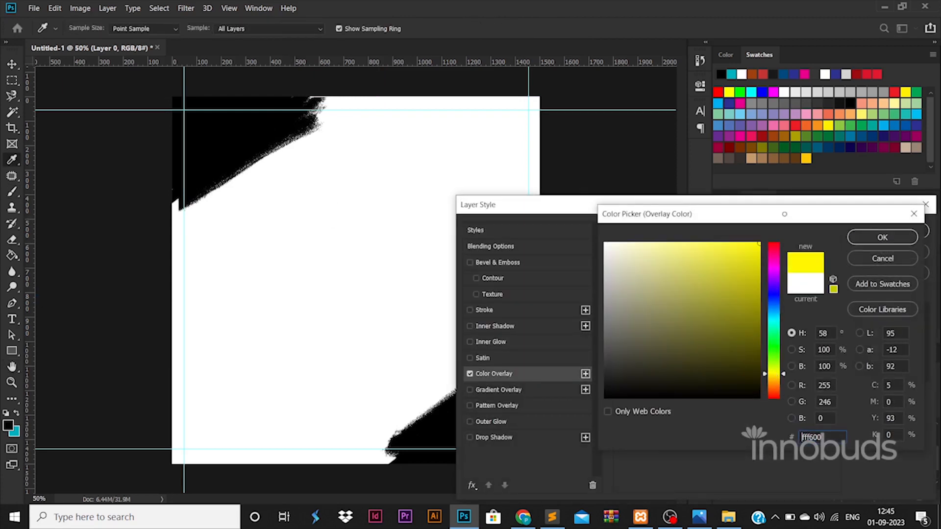
click(906, 239)
click(875, 233)
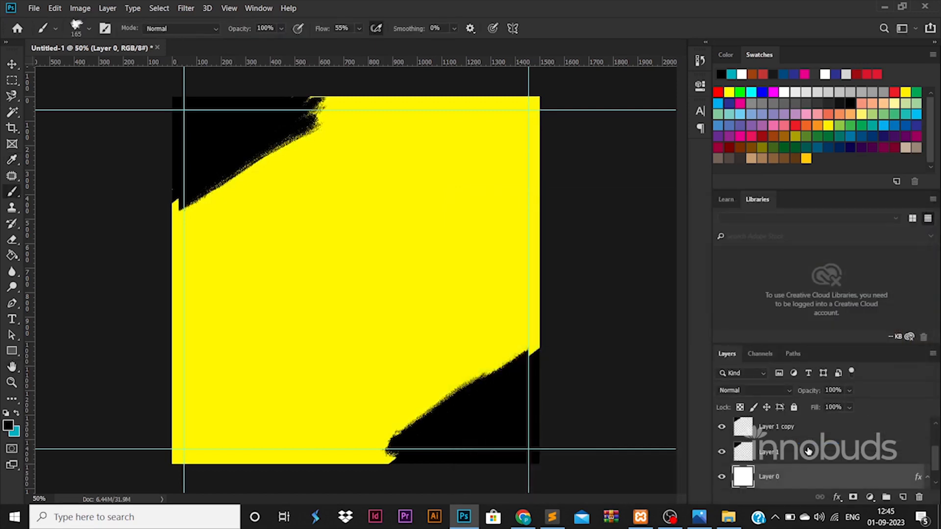
Add a white Color Overlay to Layer 1
click(851, 451)
double_click(851, 451)
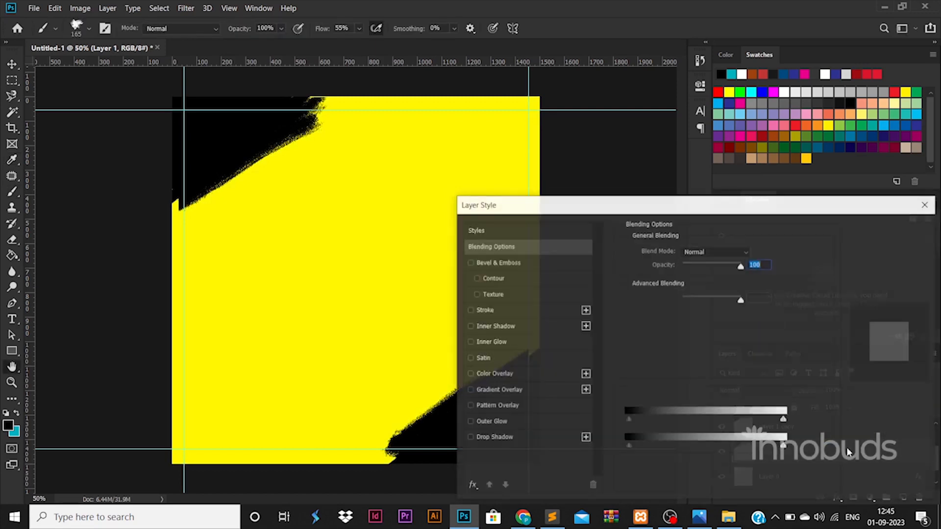
click(519, 375)
click(753, 253)
drag(637, 274, 435, 138)
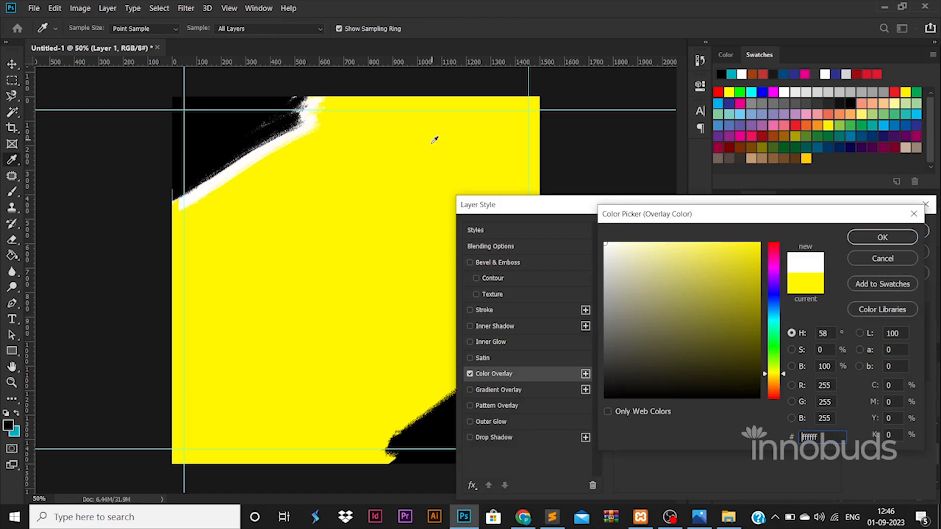
click(882, 235)
click(889, 231)
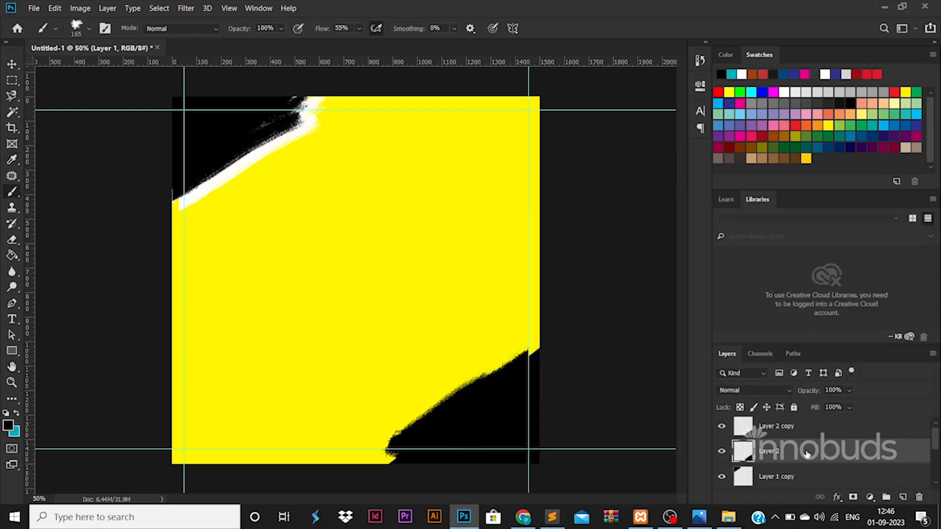
Add a white Color Overlay to Layer 2
double_click(743, 450)
click(535, 375)
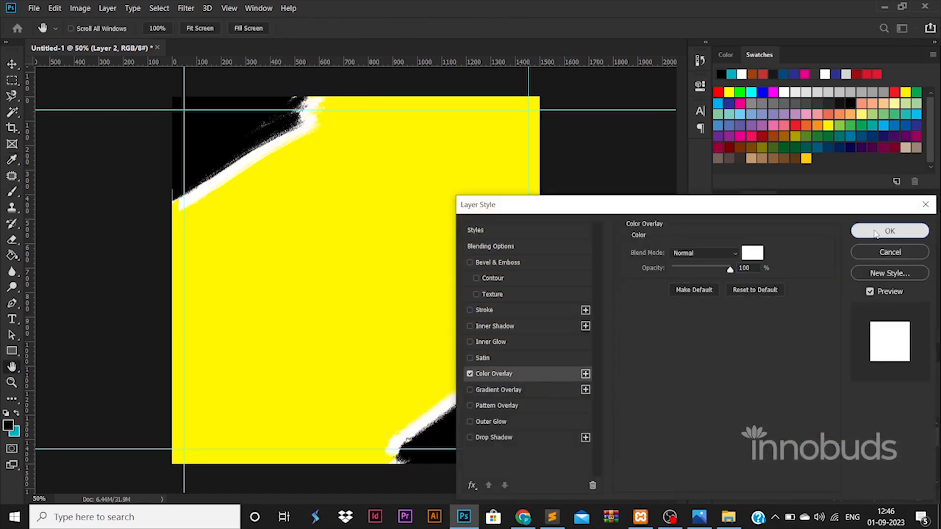
click(890, 231)
double_click(886, 454)
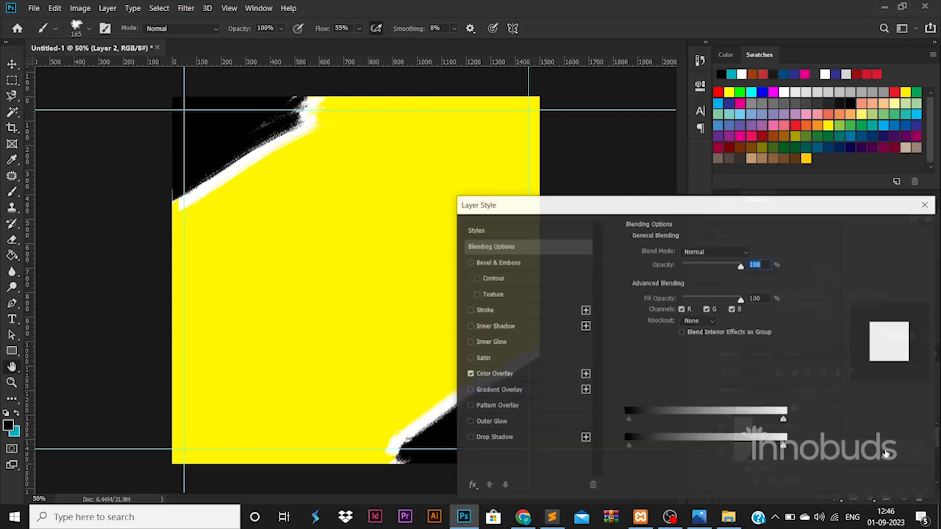
click(889, 231)
Try a drop shadow on Layer 2 copy, then discard it
click(848, 425)
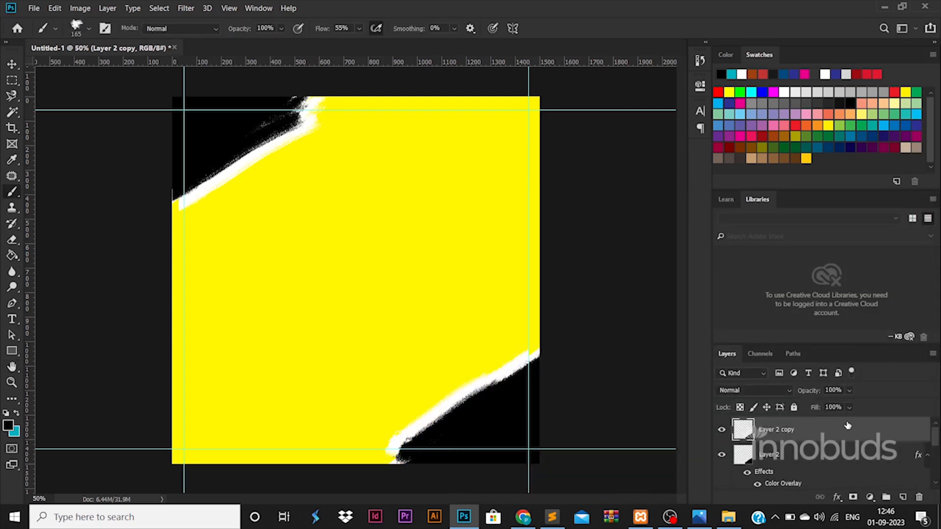
double_click(848, 426)
click(515, 438)
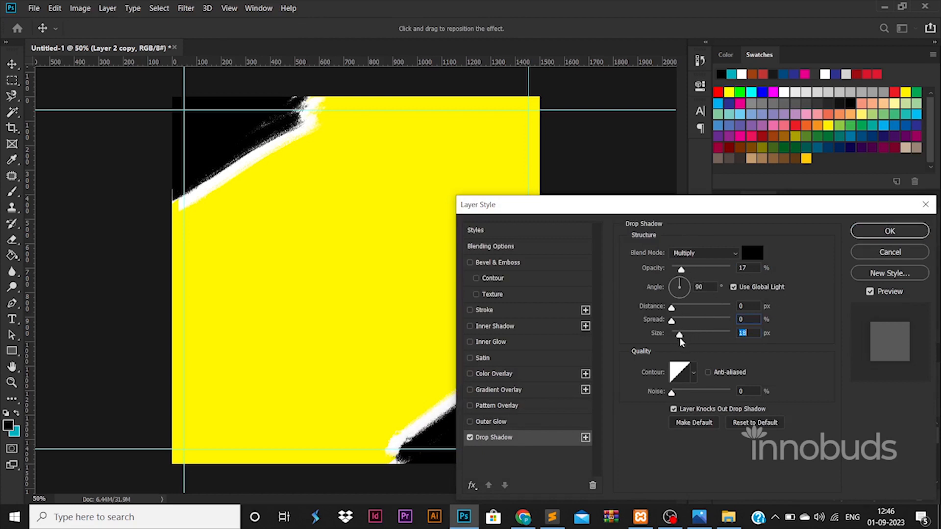
click(926, 205)
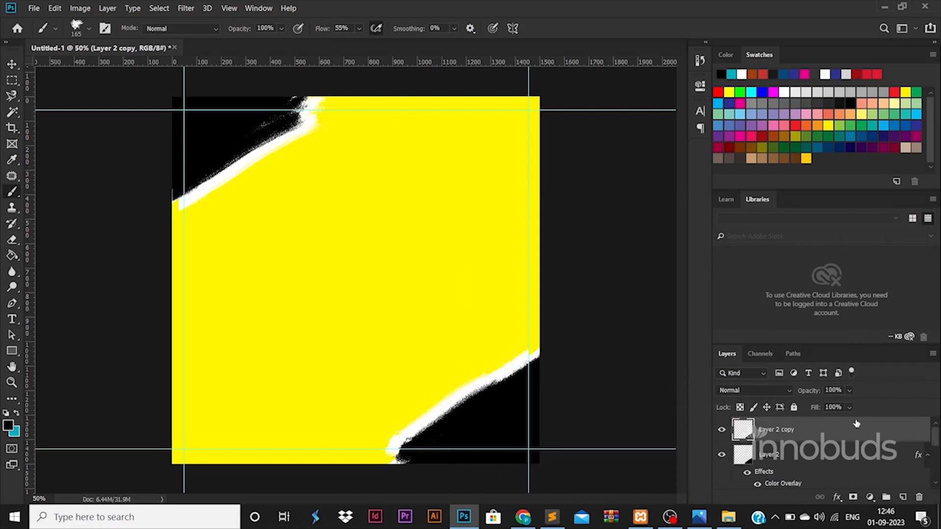
Add a Drop Shadow to Layer 2 at 17% opacity, 13% spread, 46 px
click(19, 64)
click(823, 460)
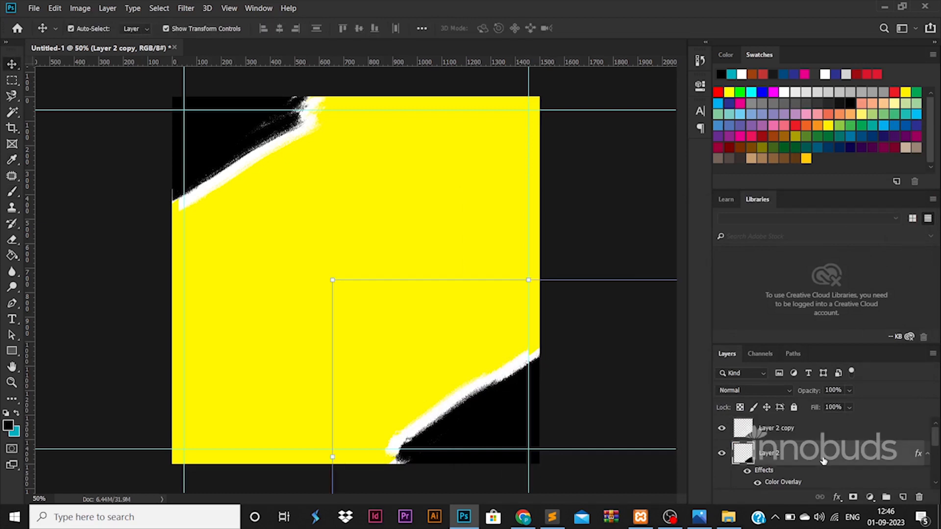
double_click(823, 461)
click(502, 440)
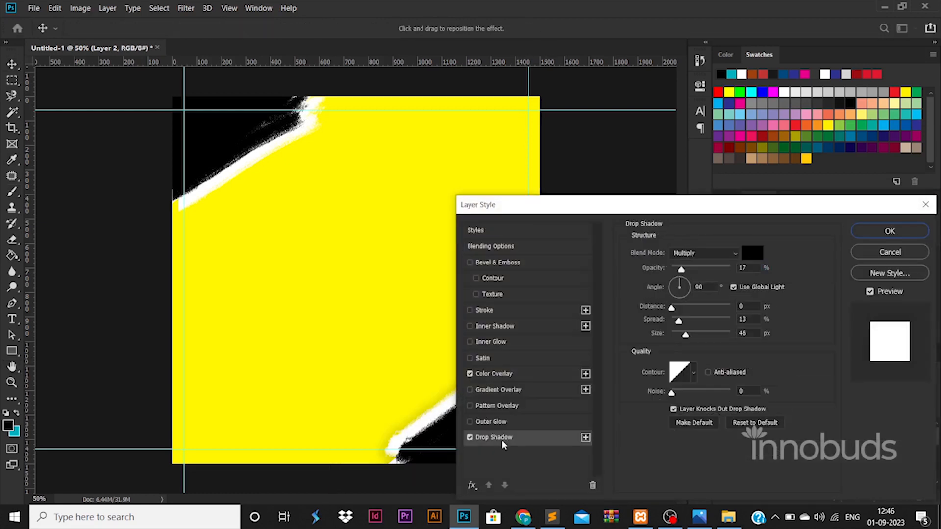
click(889, 231)
Copy Layer 2's layer style and paste it onto Layer 1
right_click(668, 453)
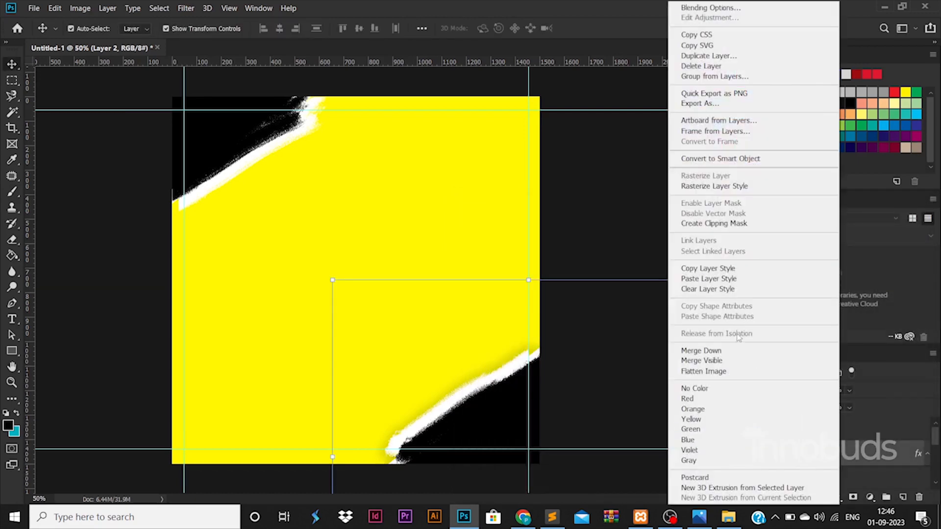
click(708, 268)
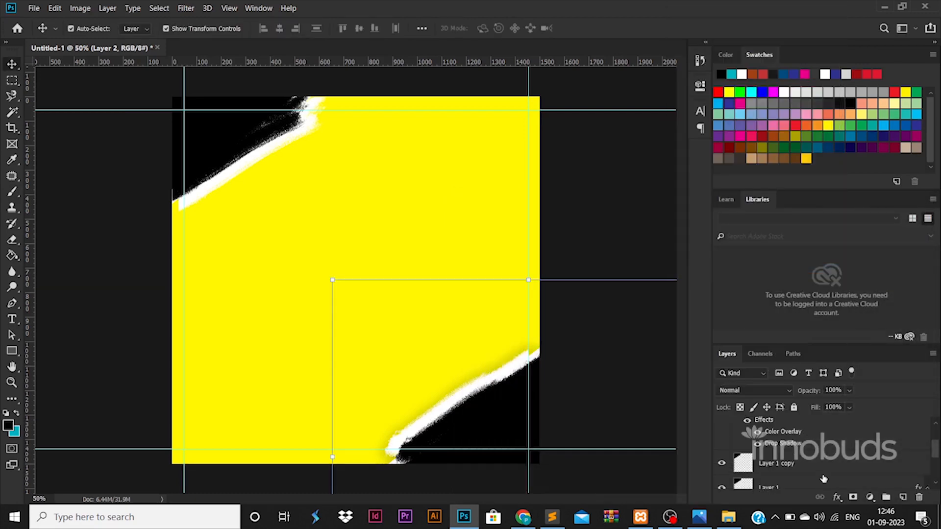
click(823, 484)
right_click(824, 485)
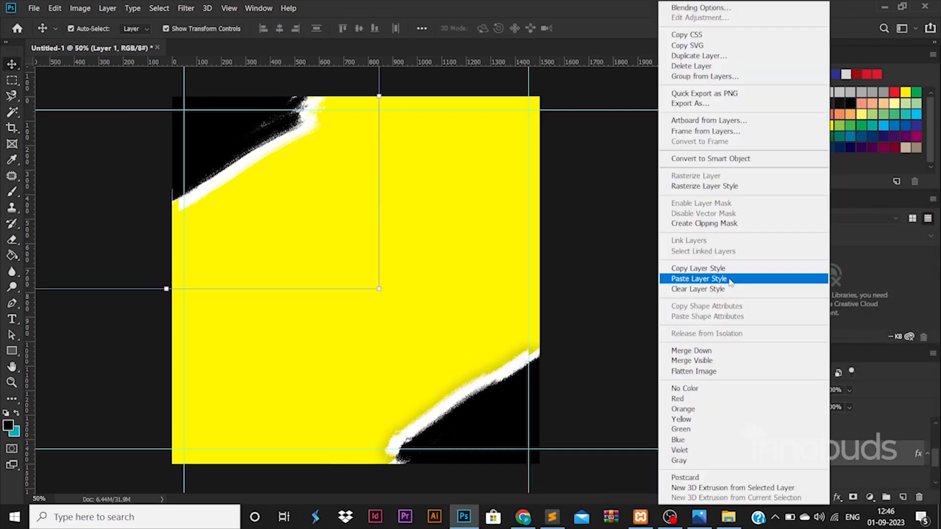
click(731, 277)
Draw a tall black rectangle on the poster and adjust its size and position
click(12, 350)
drag(385, 222, 444, 337)
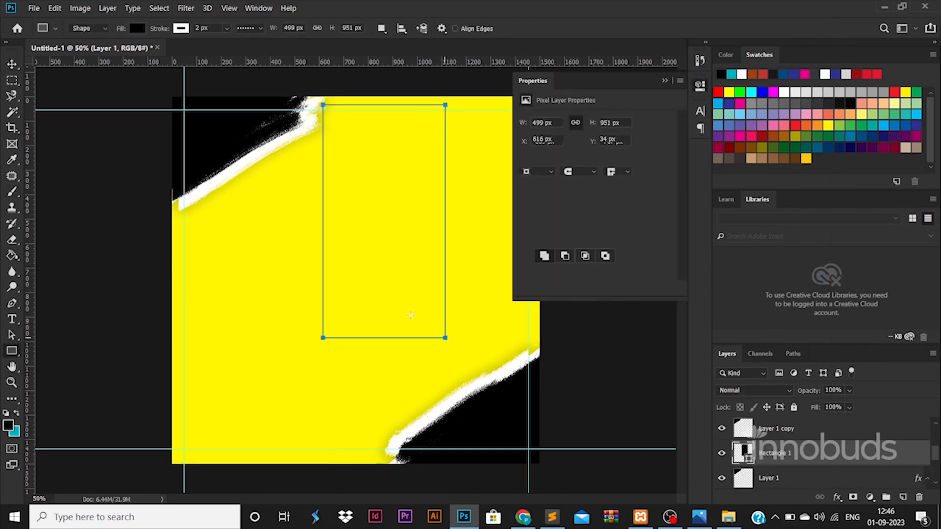
key(v)
drag(444, 221, 281, 312)
key(Return)
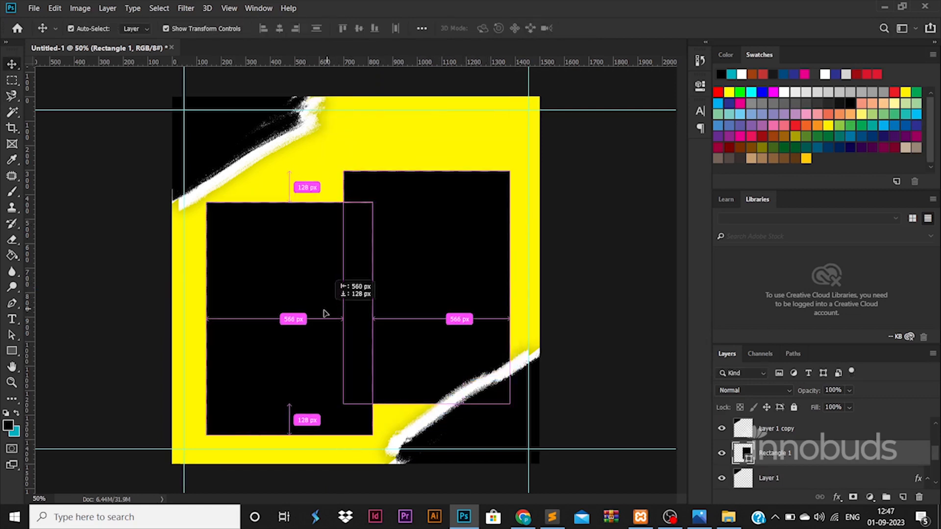
Shorten the duplicated rectangle into a wide bar on the poster's left side
key(ctrl+t)
drag(292, 410, 292, 312)
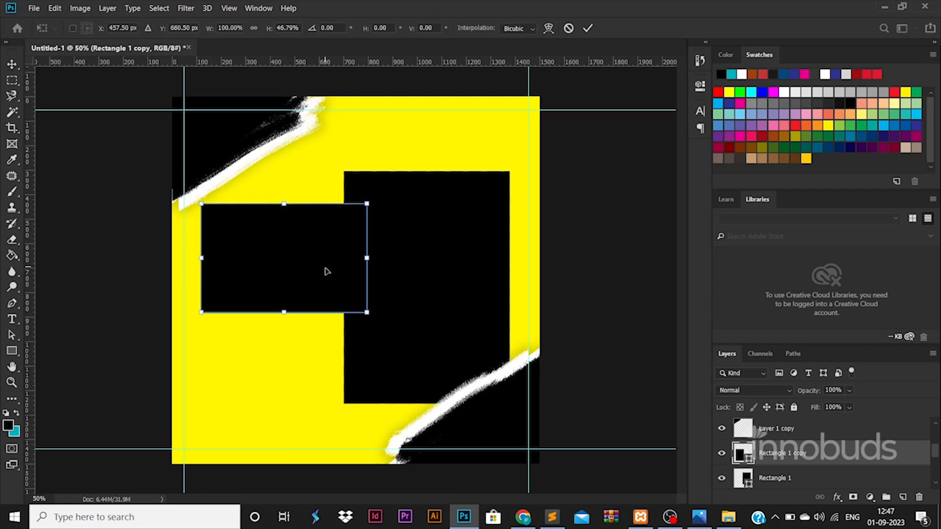
drag(325, 269, 308, 304)
key(Return)
Drag the model photo from File Explorer onto the poster
click(484, 264)
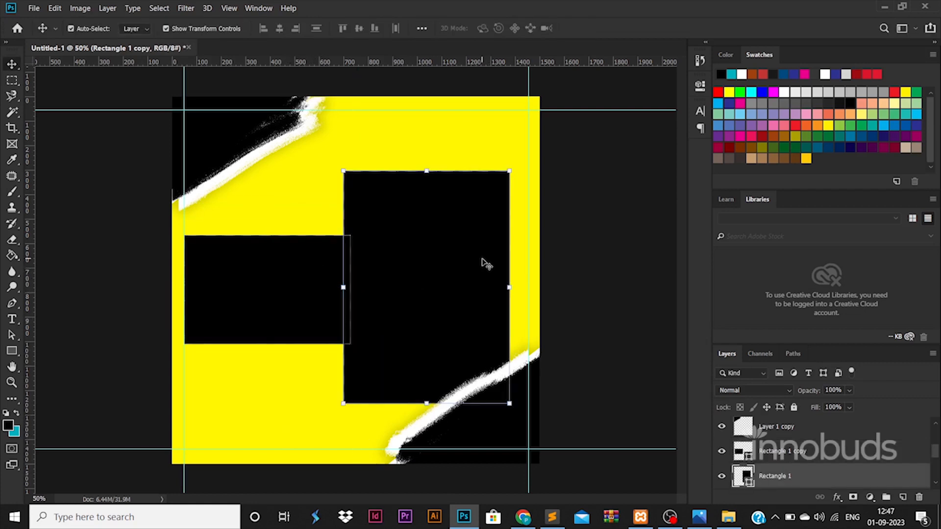
click(718, 514)
drag(215, 104, 484, 260)
key(alt+Tab)
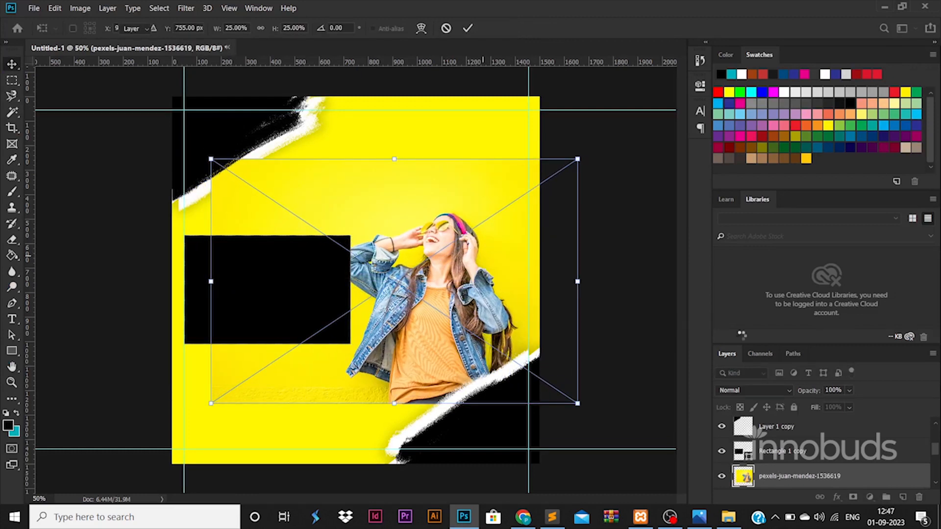
Rasterize the photo and delete everything outside the tall rectangle's outline
scroll(813, 461, down, 3)
scroll(764, 455, up, 1)
ctrl+click(746, 451)
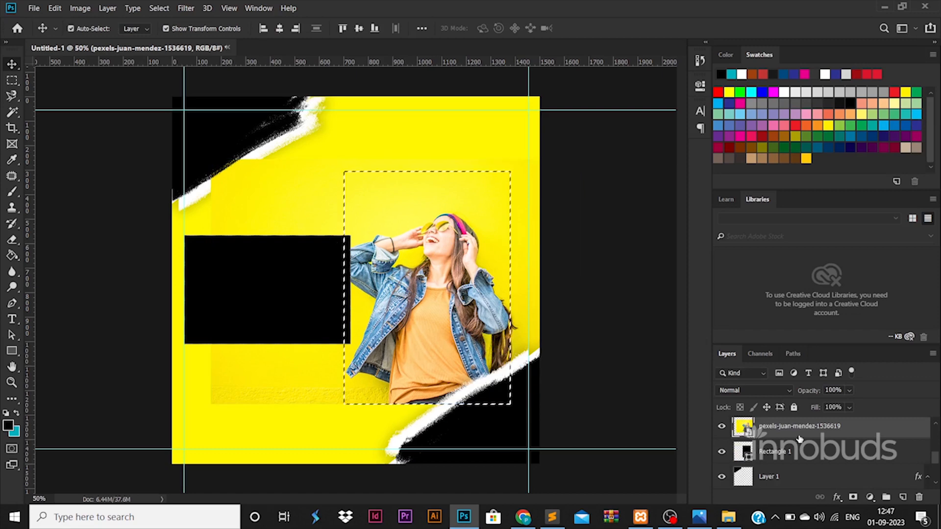
right_click(800, 439)
click(699, 209)
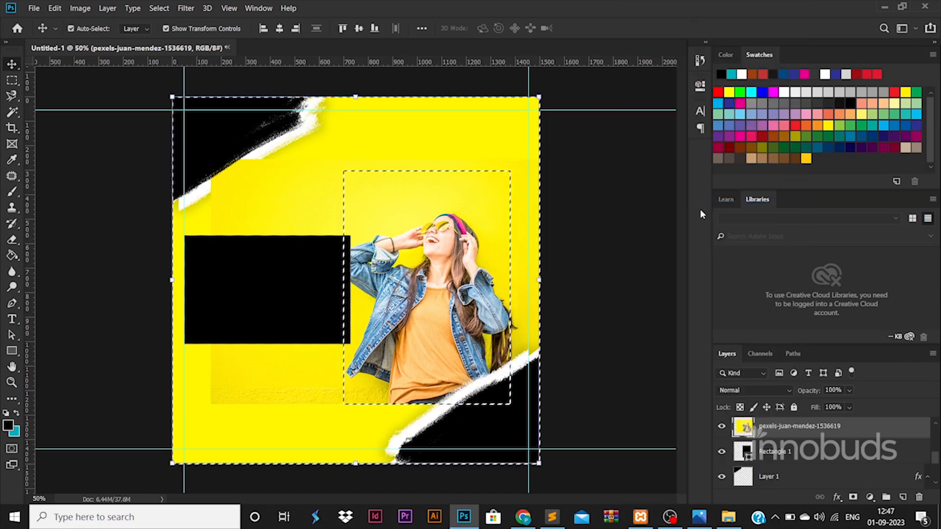
key(Delete)
key(ctrl+d)
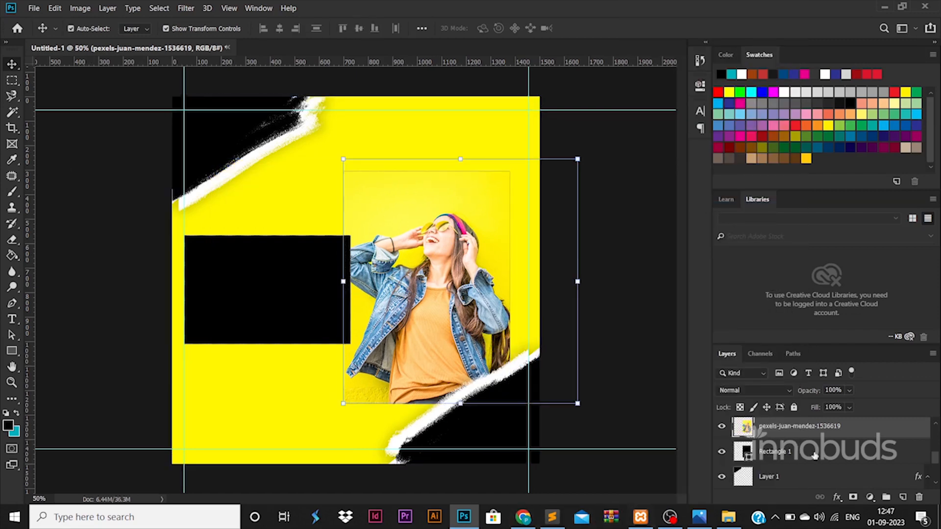
Give the photo layer a Drop Shadow layer style
double_click(745, 427)
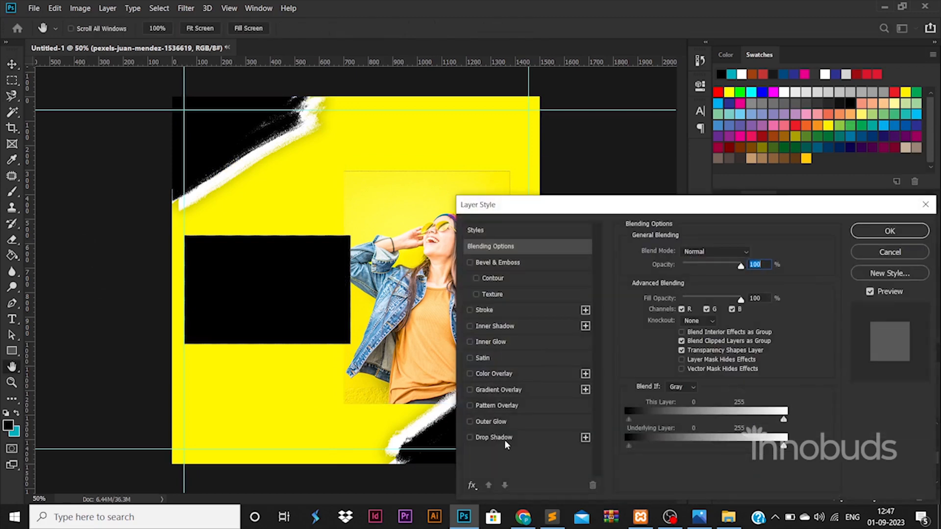
click(504, 438)
click(882, 233)
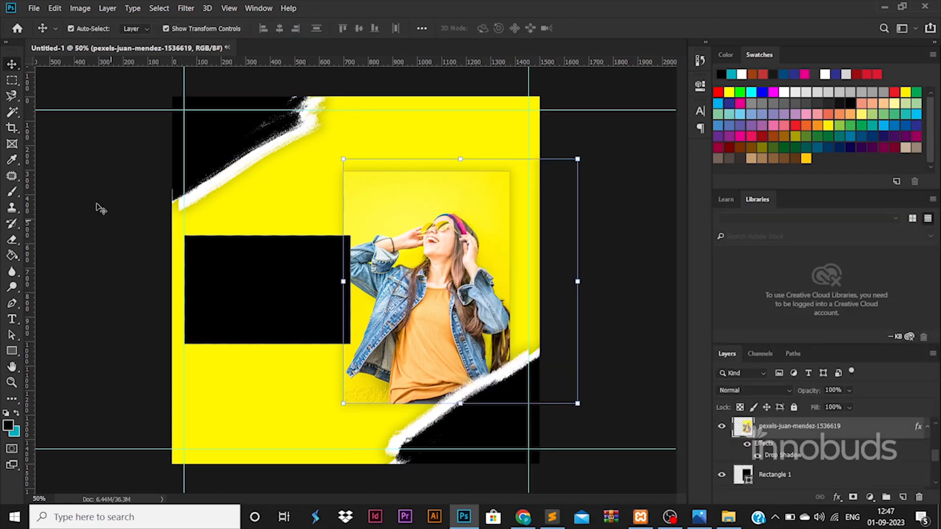
click(308, 269)
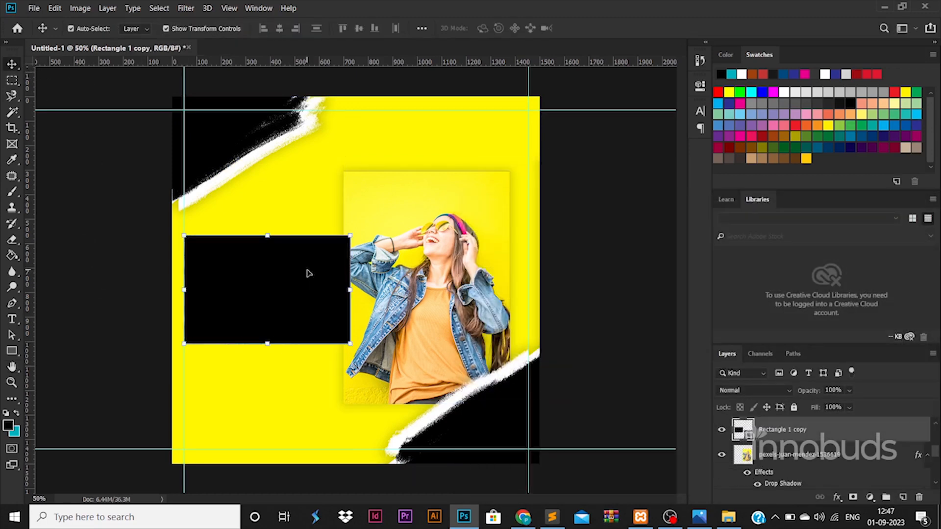
On a new layer, brush rough strokes along the black box's right edge
key(b)
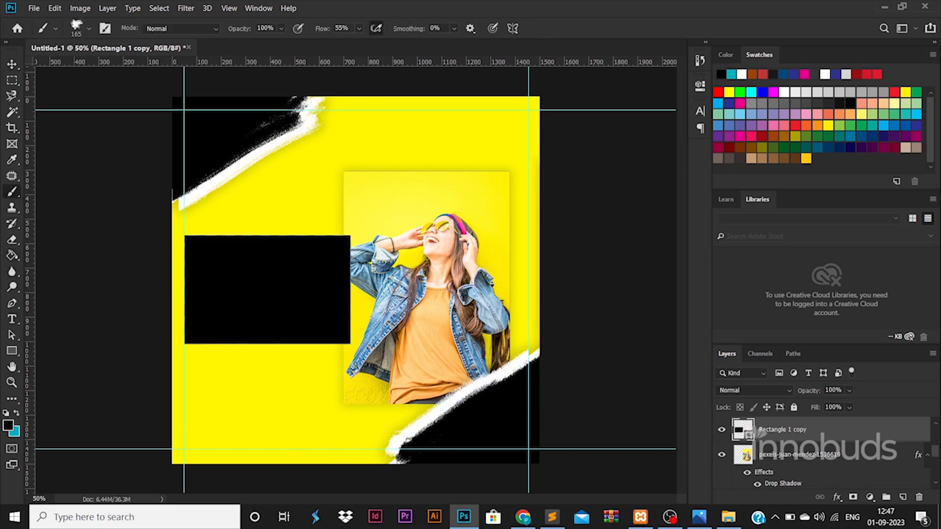
click(900, 497)
mouse_move(346, 239)
mouse_down()
mouse_move(351, 331)
mouse_move(342, 290)
mouse_move(354, 260)
mouse_up()
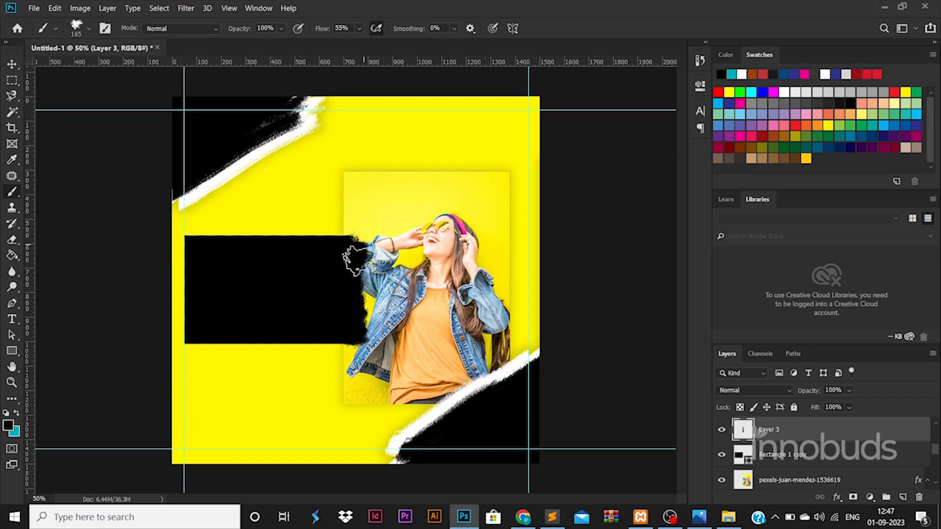
Merge the strokes down into the black box and set its opacity to 70%
scroll(843, 424, up, 1)
click(843, 424)
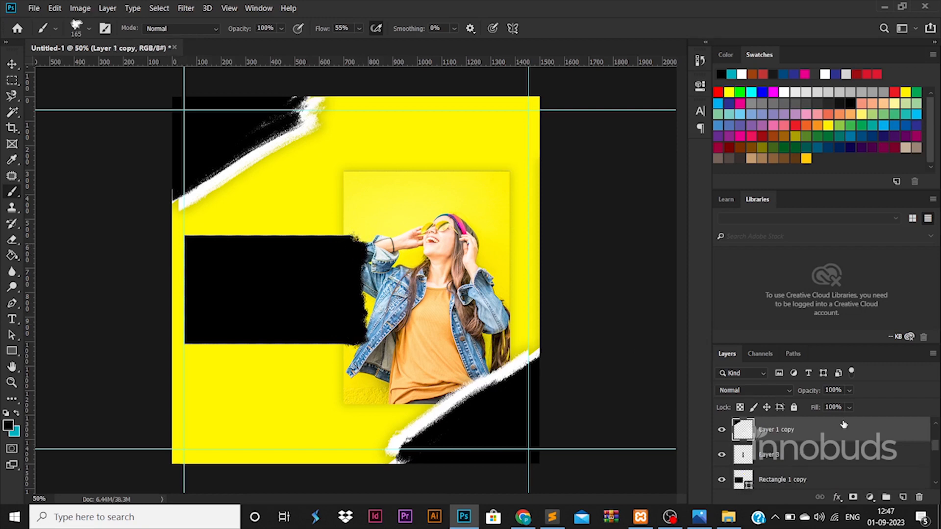
click(12, 64)
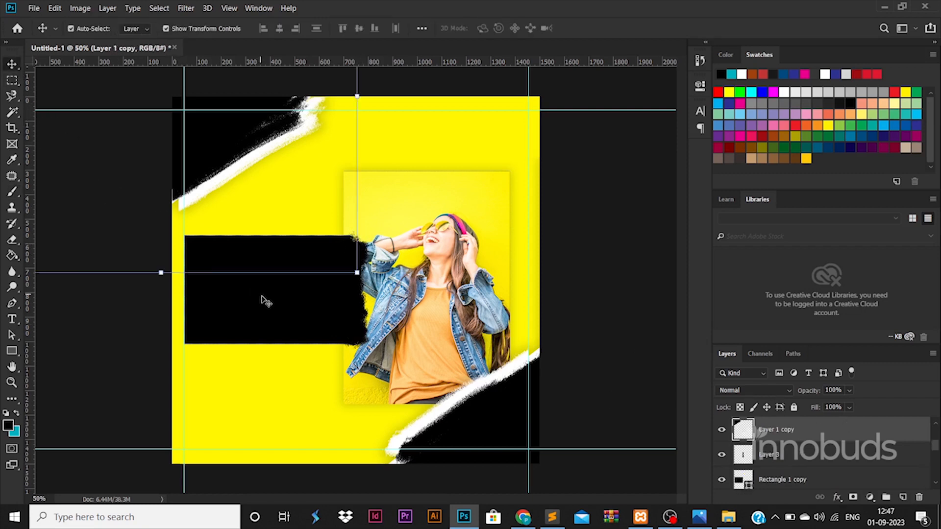
click(265, 300)
right_click(818, 458)
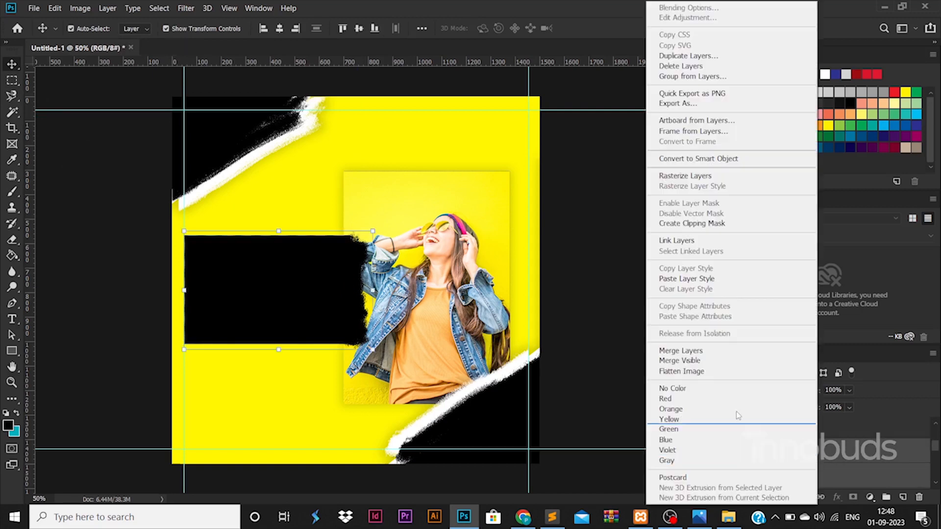
click(725, 351)
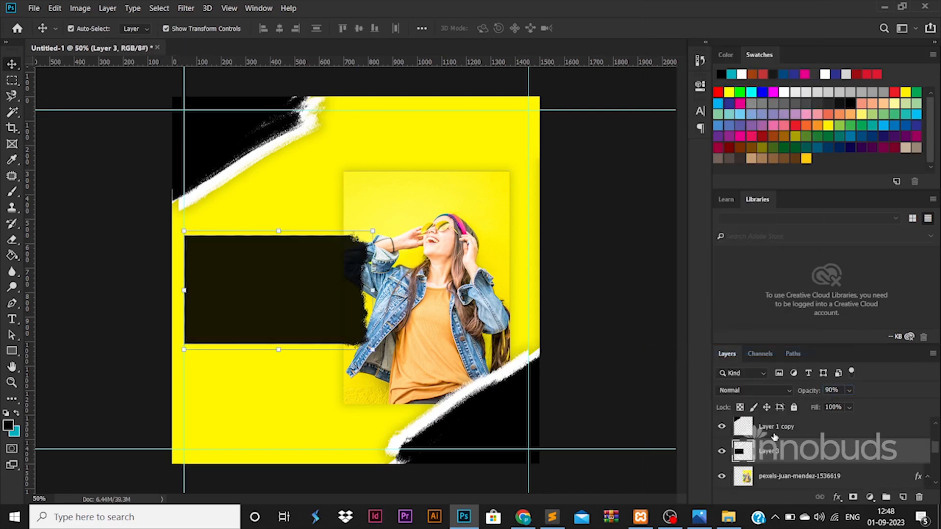
key(Return)
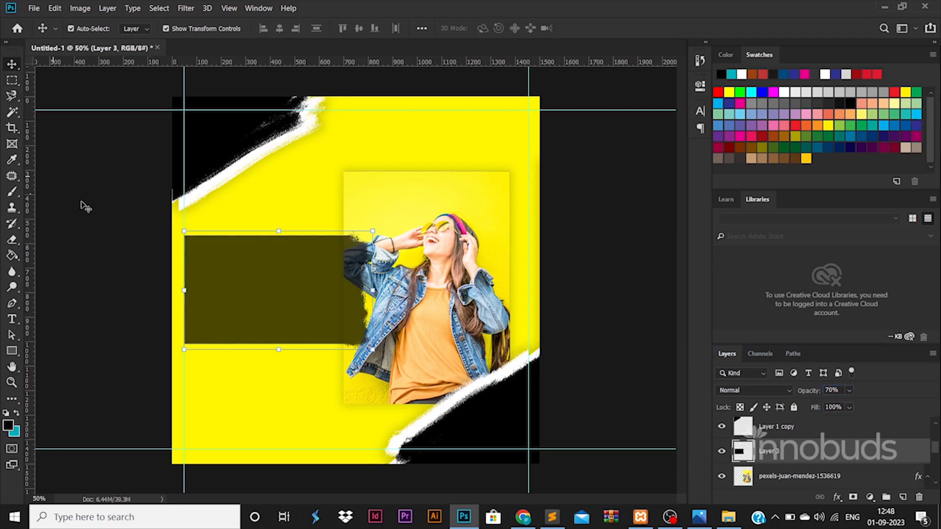
click(91, 235)
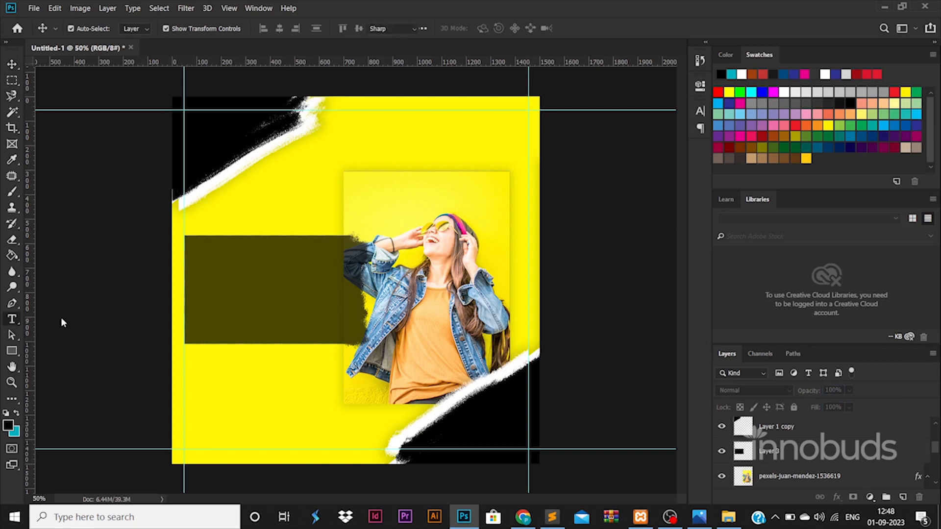
Type the UNLIMITED FASHION SALE title in white (#ffffff) in the dark box and enlarge it about 2.3 times
key(t)
click(237, 267)
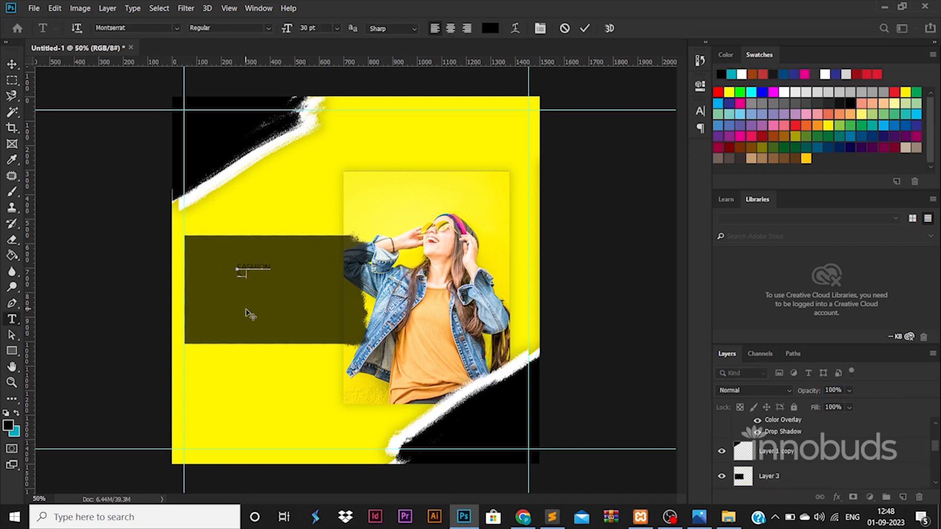
key(ctrl+a)
key(ctrl+a)
click(490, 28)
text(ffffff)
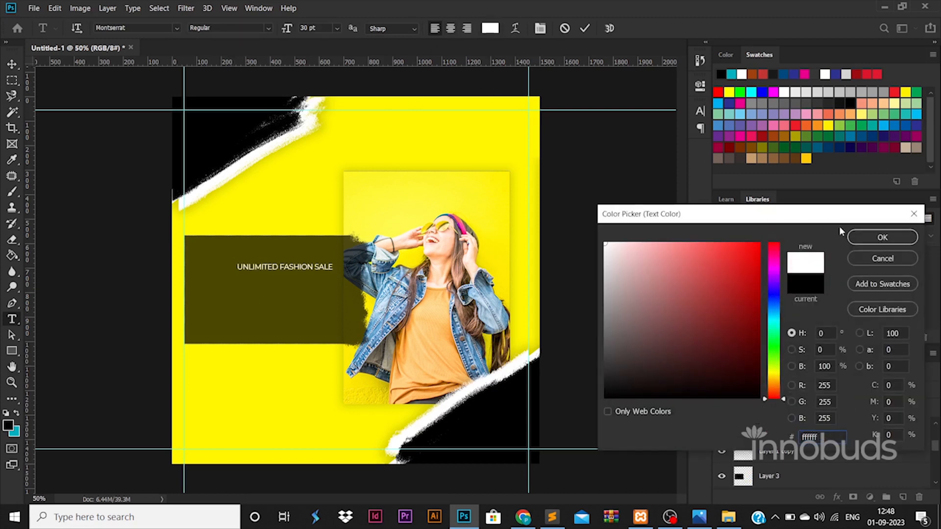
click(879, 237)
key(ctrl+t)
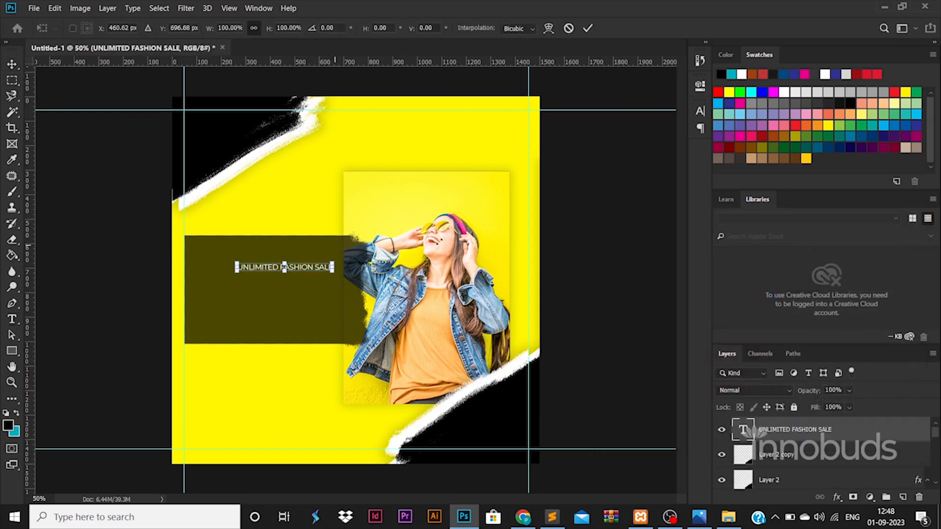
drag(333, 267, 467, 267)
key(Return)
Break the title into three lines: UNLIMITED, FASHION, SALE
key(t)
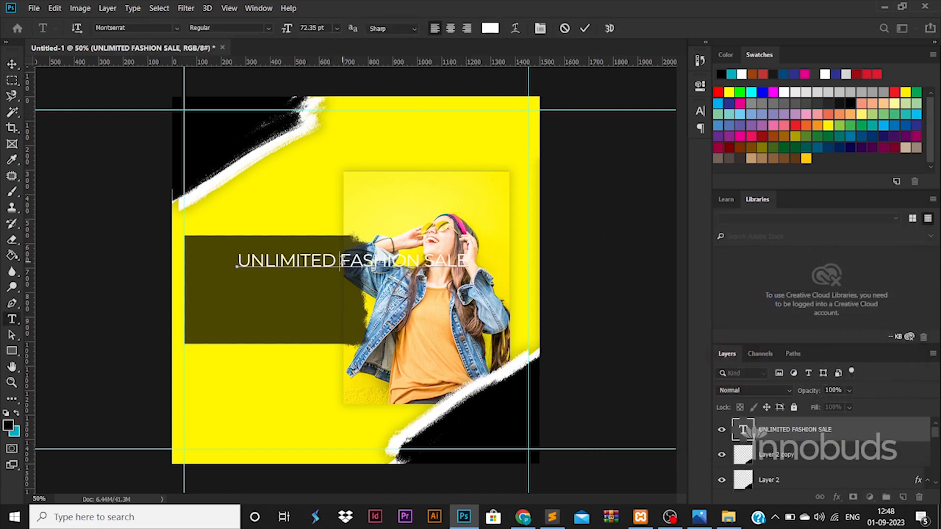
click(337, 260)
key(Return)
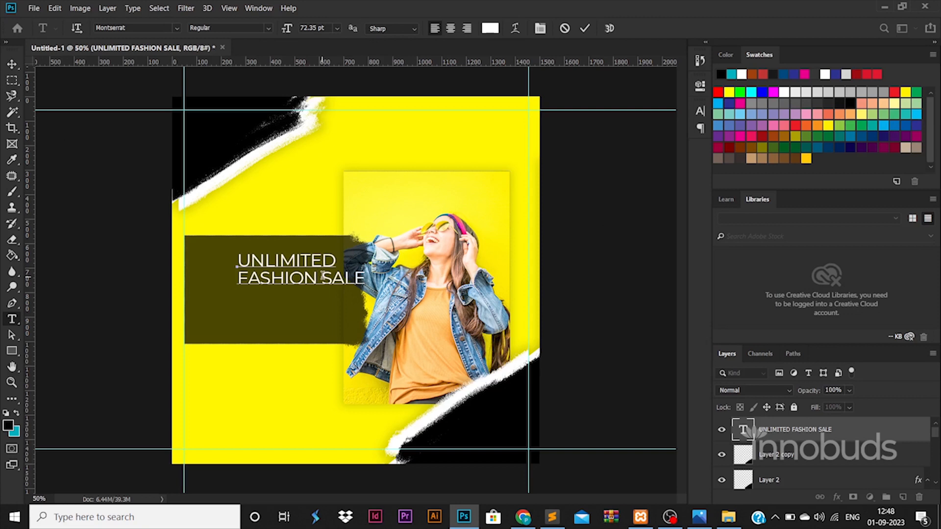
click(322, 276)
key(Return)
key(ctrl+a)
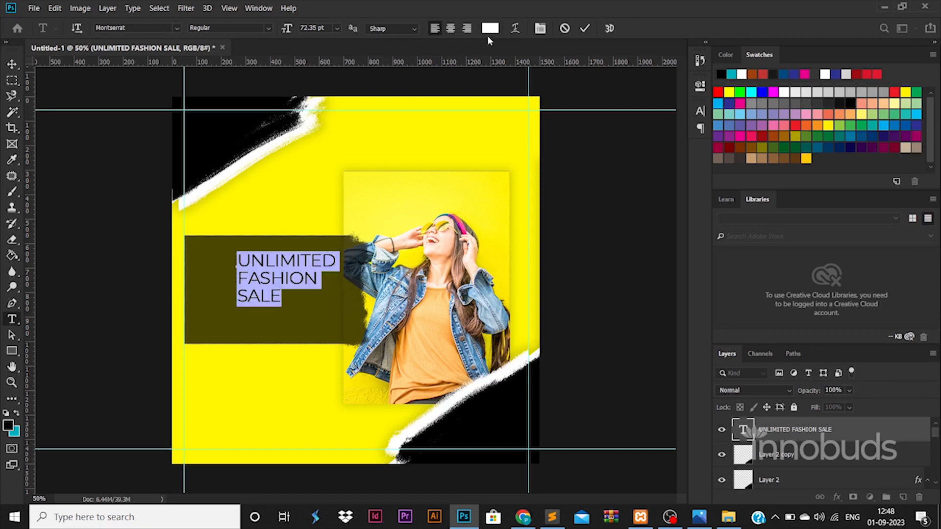
Keep the title white and recolour the word FASHION with the poster's yellow
click(490, 29)
click(386, 171)
text(ffffff)
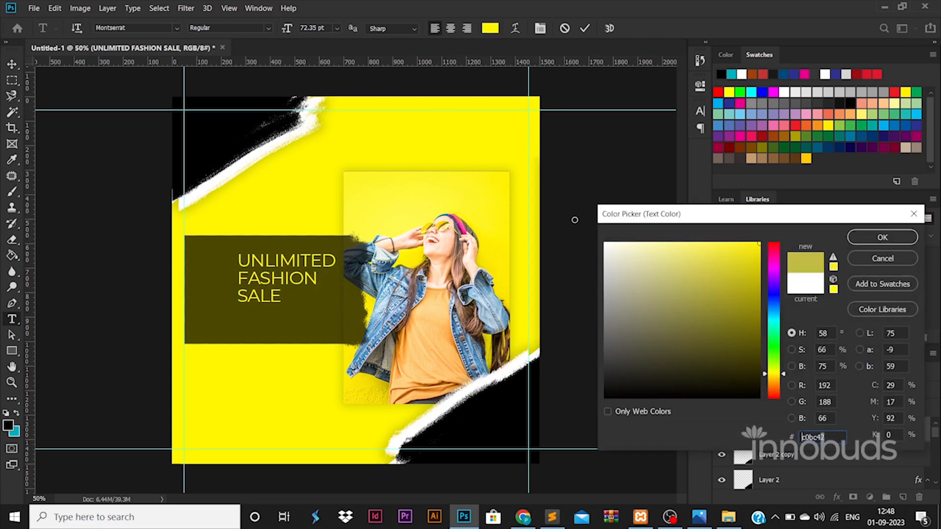
click(882, 237)
drag(316, 282, 238, 277)
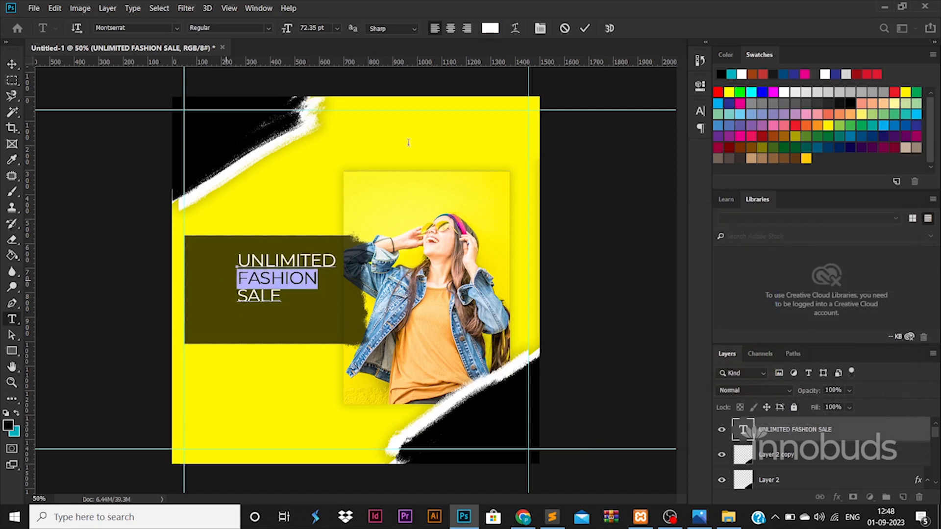
click(489, 28)
click(342, 198)
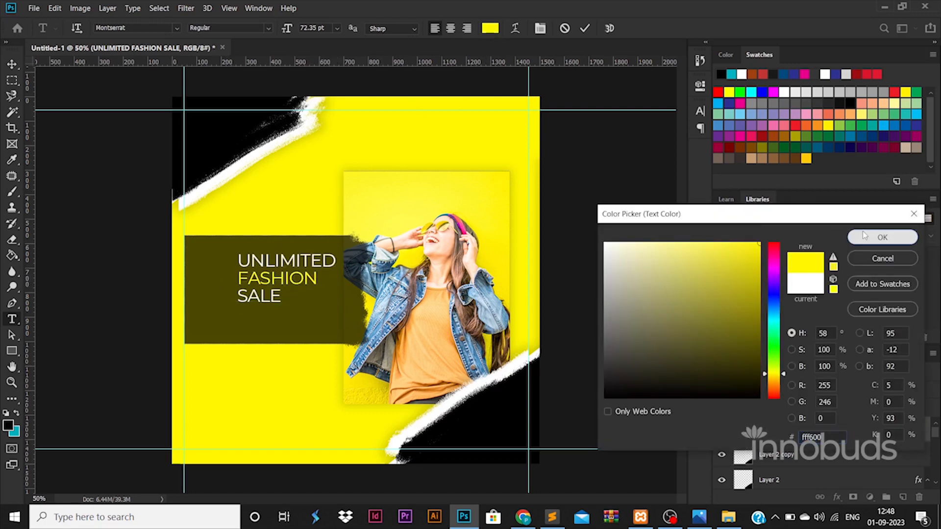
click(882, 237)
Shift the title about 78 px to the left
click(12, 64)
drag(266, 264, 228, 266)
right_click(12, 351)
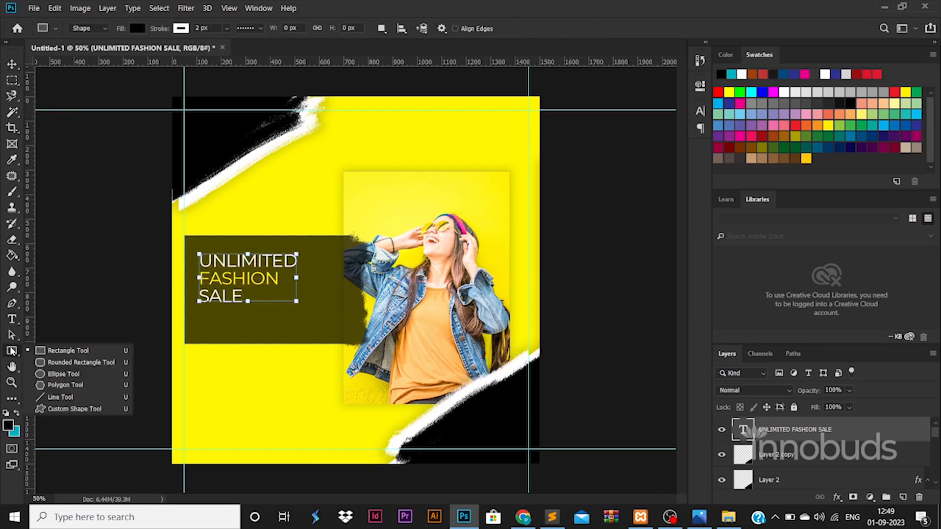
Draw a rounded-rectangle button below the title and fill it with the poster yellow
click(58, 360)
drag(172, 312, 270, 331)
click(12, 64)
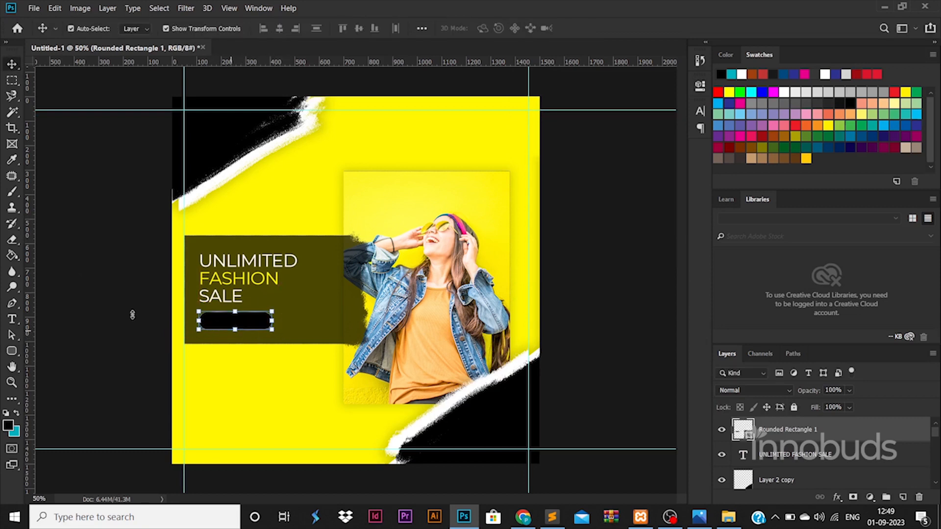
click(12, 351)
click(137, 28)
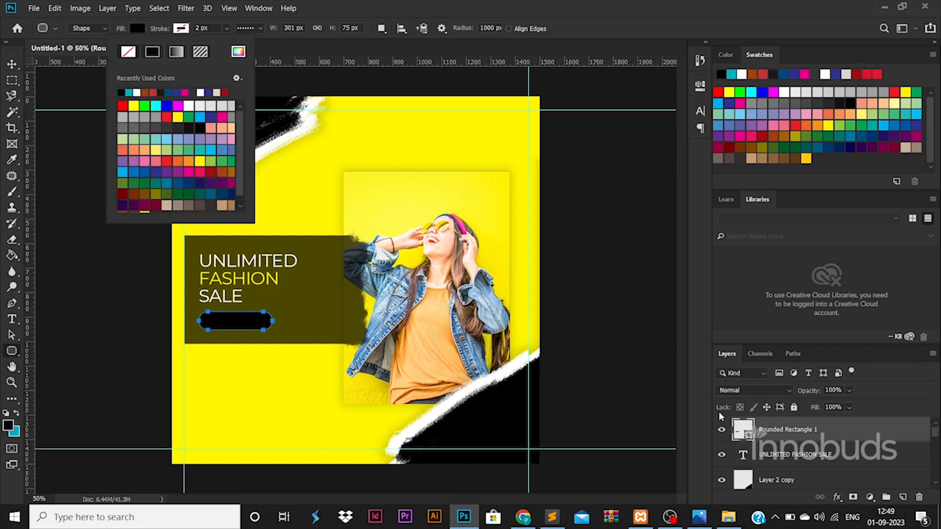
double_click(743, 430)
click(294, 216)
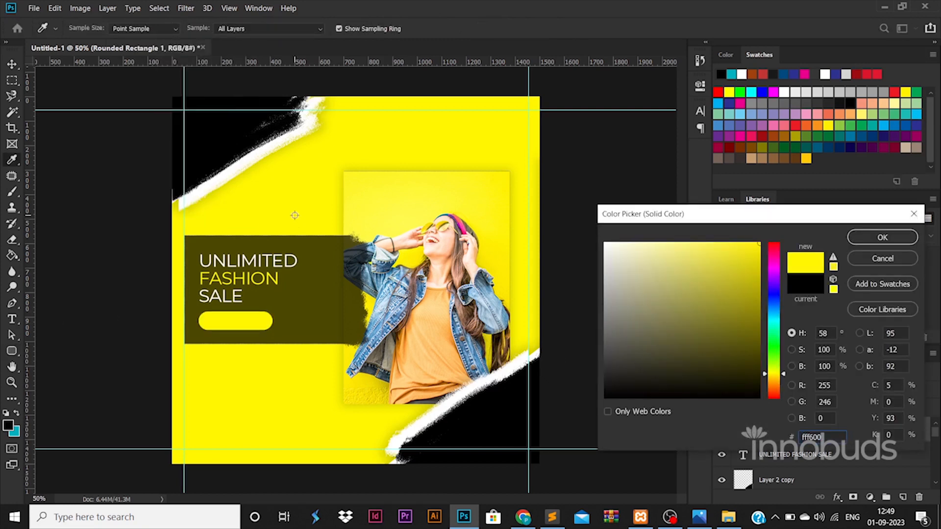
click(867, 238)
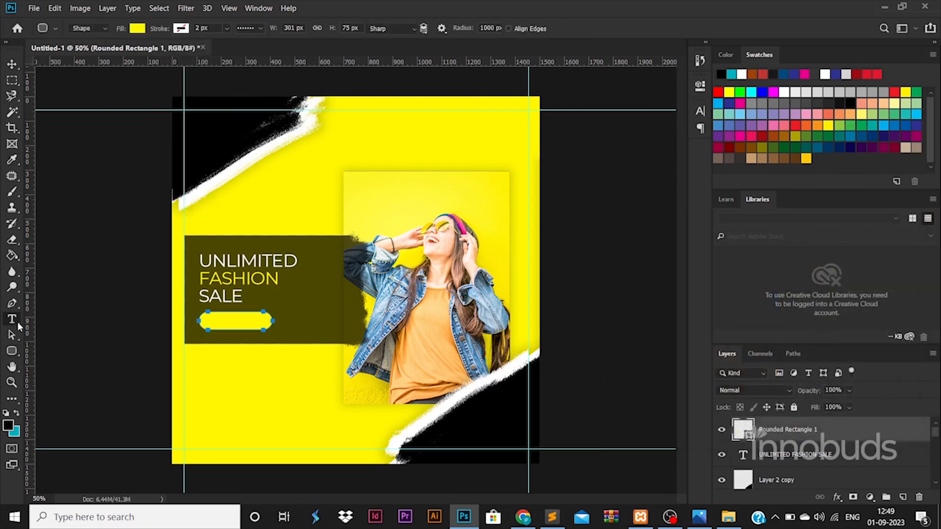
Add a SHOW NOW label and move it onto the yellow button
key(t)
click(283, 208)
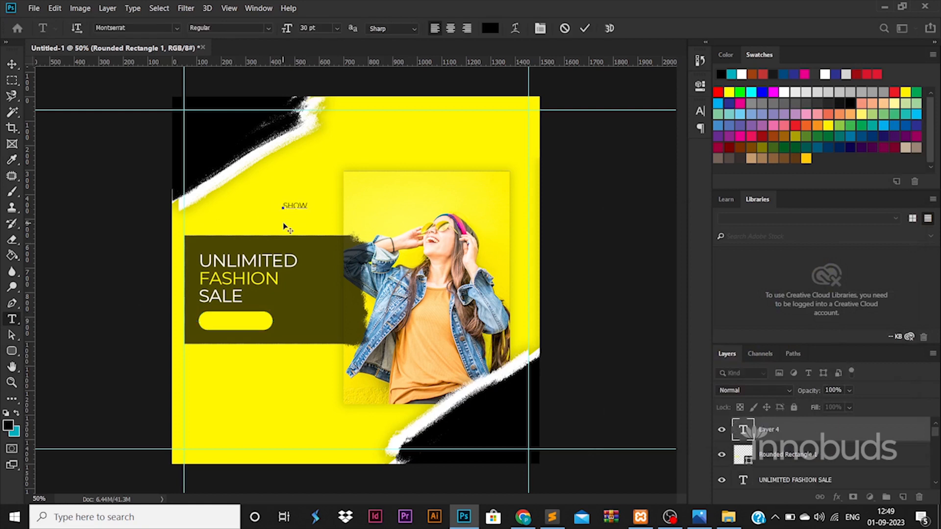
click(12, 64)
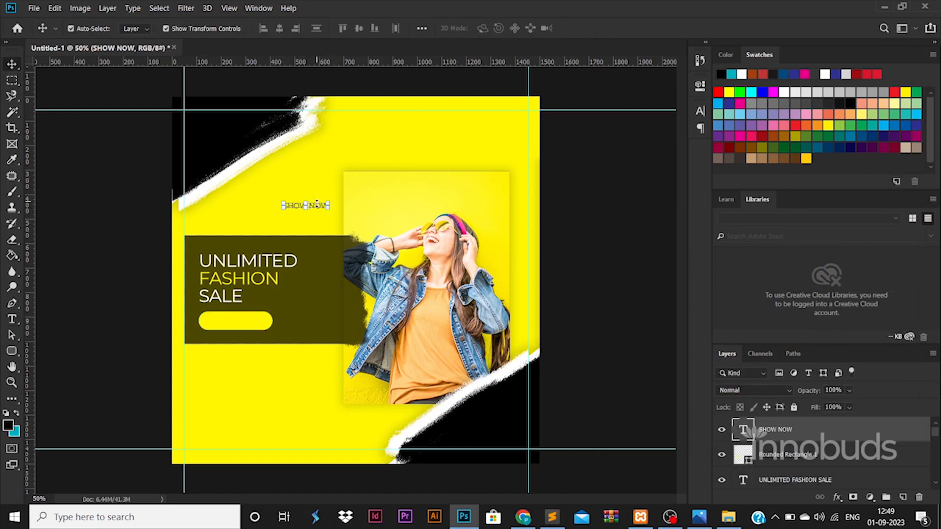
drag(317, 205, 245, 322)
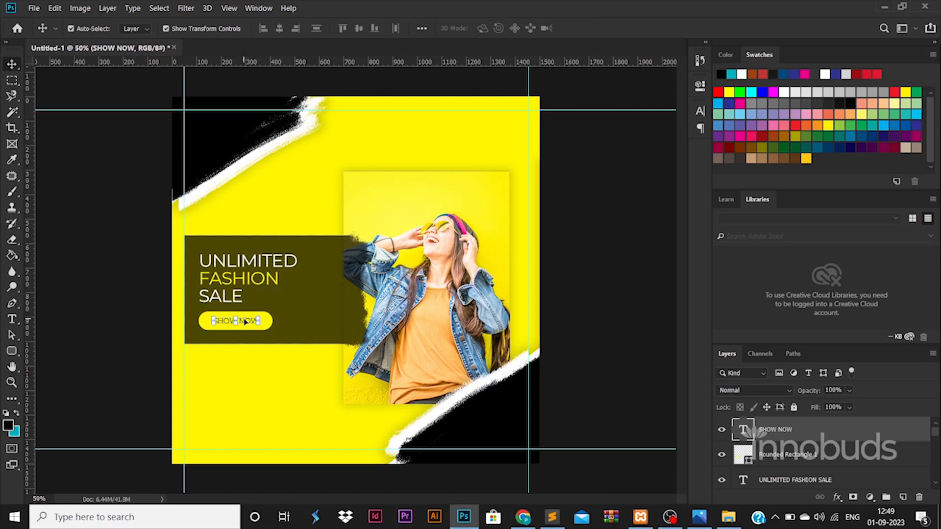
Duplicate the yellow button shape and make the original backing copy white
shift+click(791, 446)
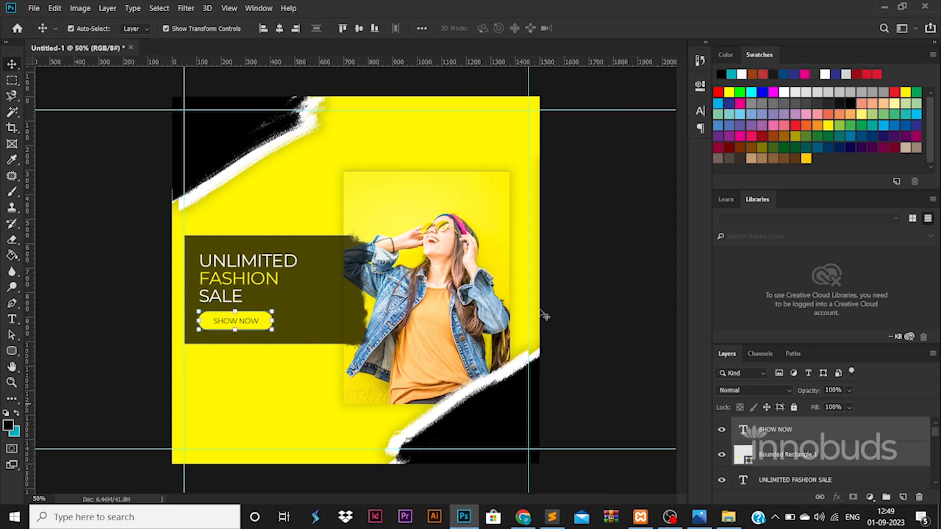
click(117, 200)
click(269, 319)
key(ctrl+j)
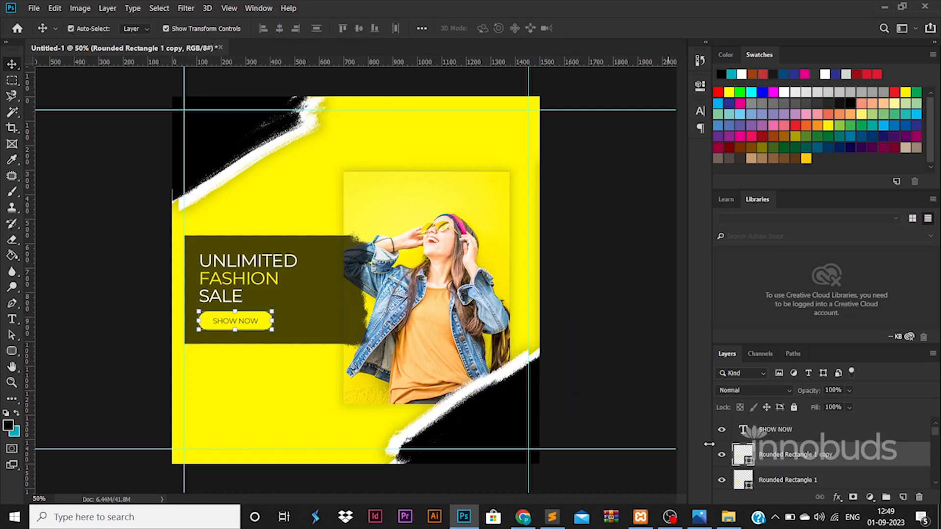
click(778, 480)
key(ctrl+t)
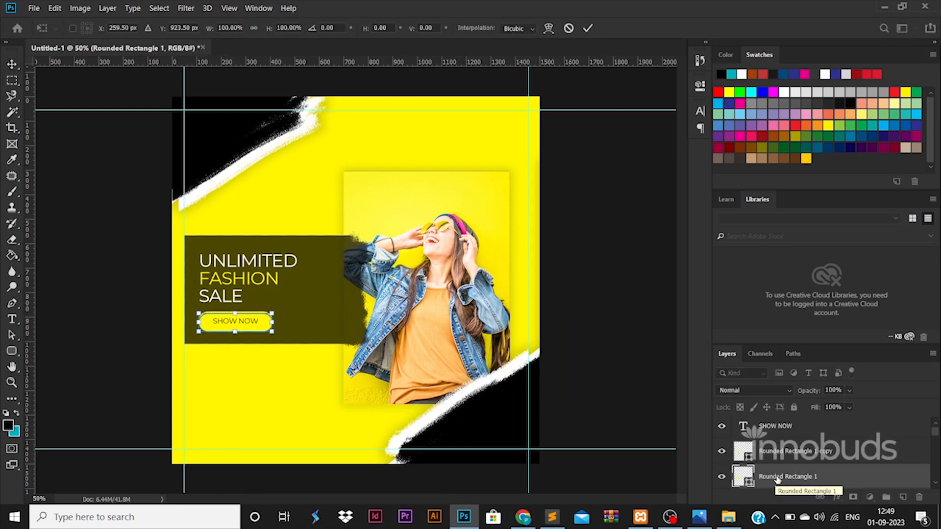
key(Return)
double_click(743, 476)
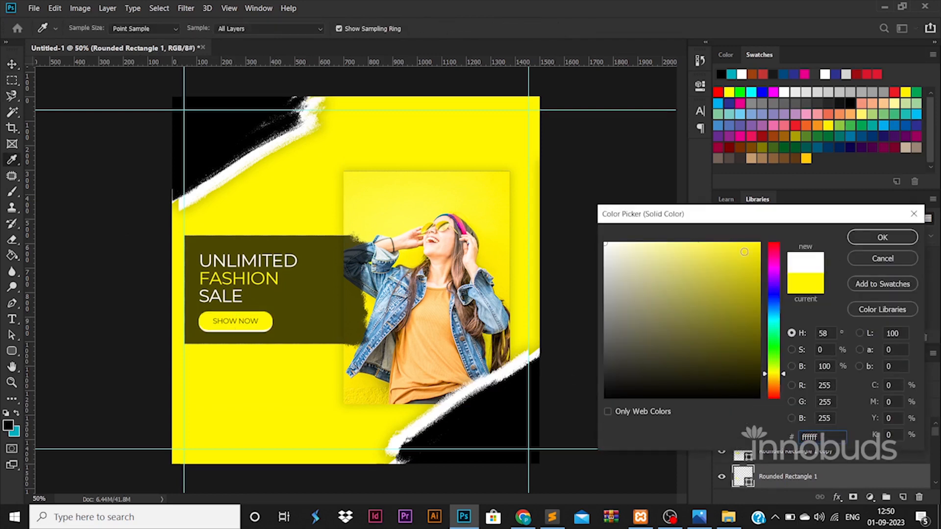
click(882, 237)
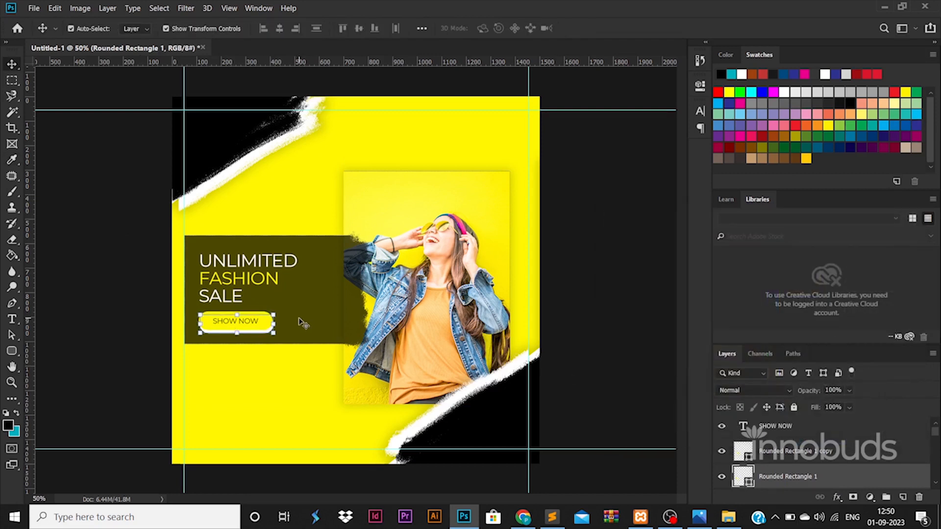
click(97, 281)
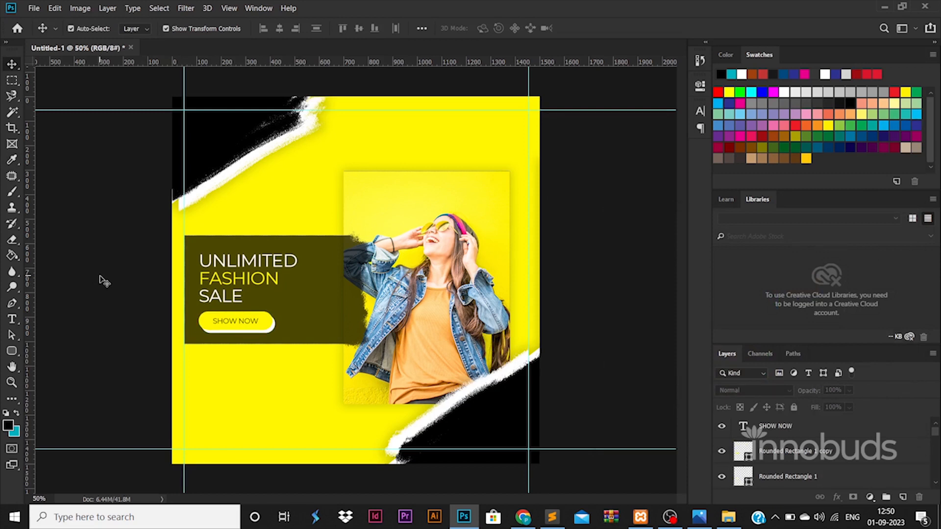
click(12, 351)
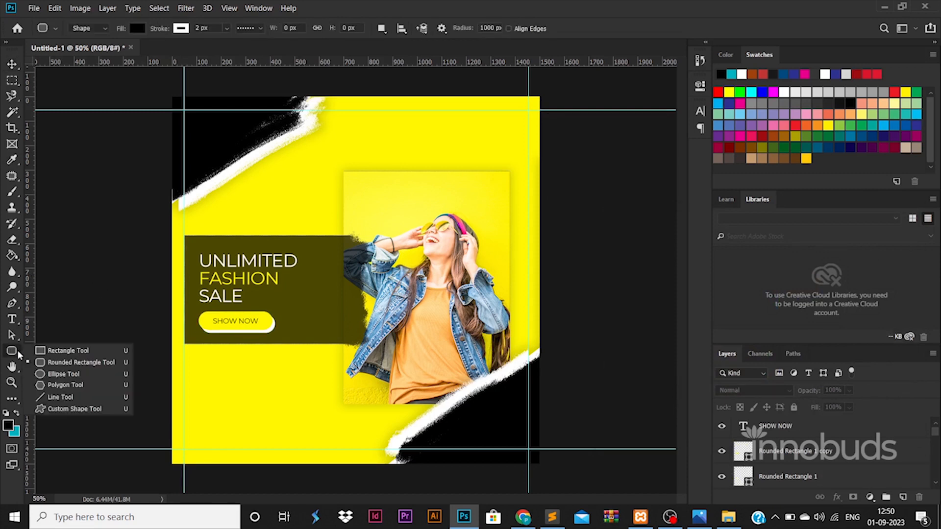
Draw a triangle over the photo, duplicate it, and colour the copy dark brown from the model's hair
click(61, 385)
drag(435, 188, 356, 407)
click(17, 68)
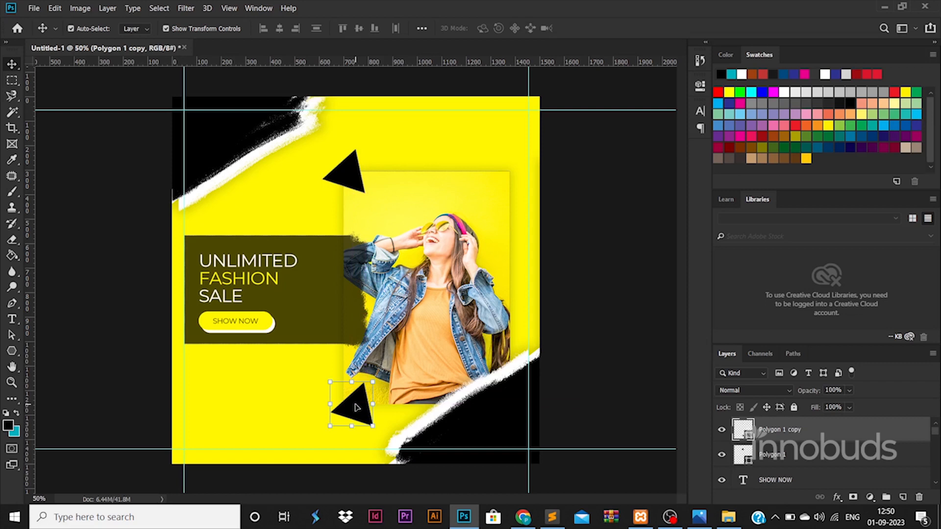
double_click(748, 439)
click(322, 262)
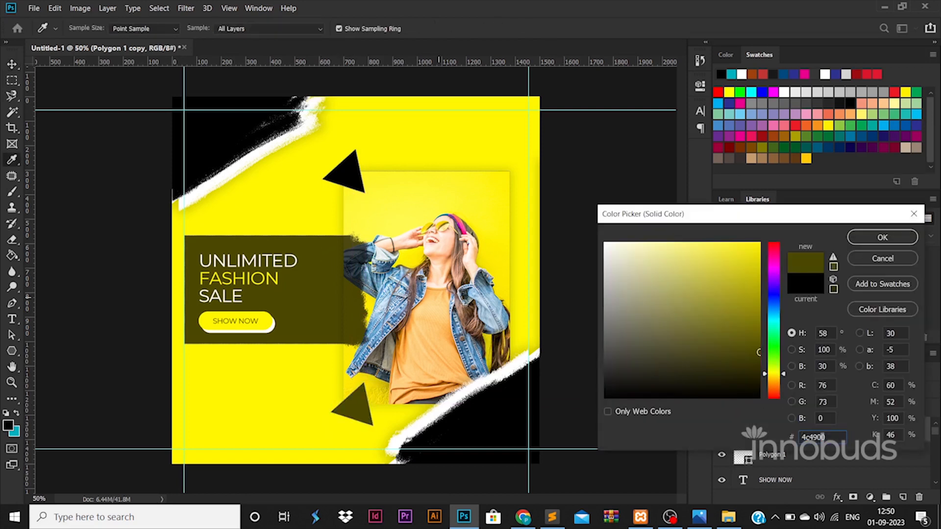
click(473, 323)
click(497, 345)
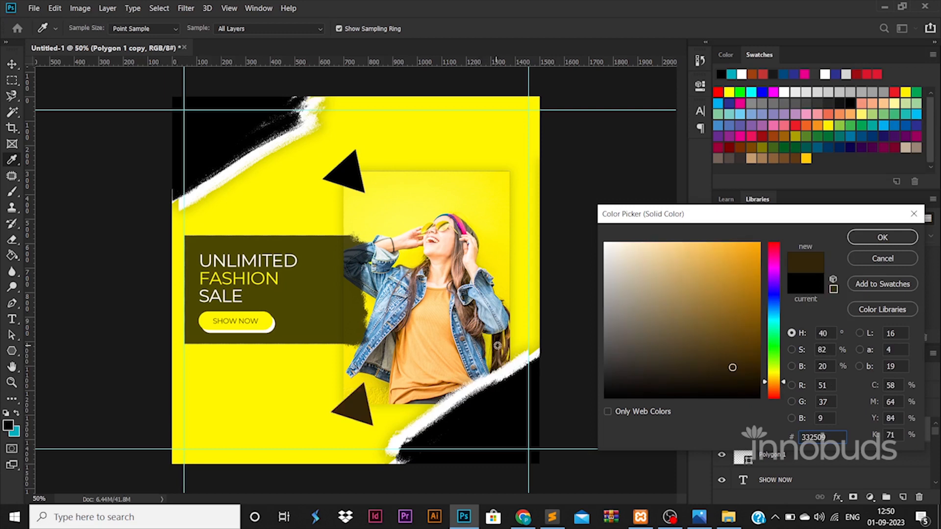
click(882, 239)
Give the triangle no fill and a solid outline stroke
click(12, 351)
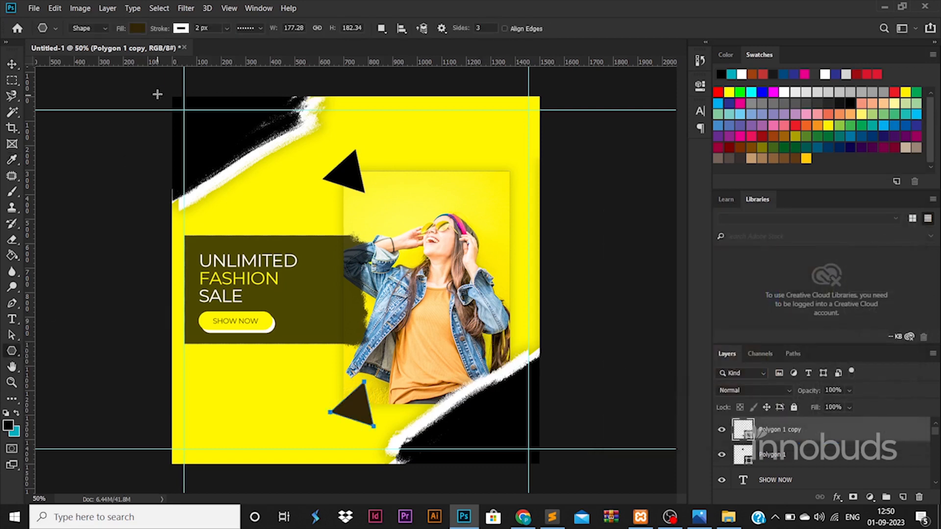
click(138, 28)
click(72, 45)
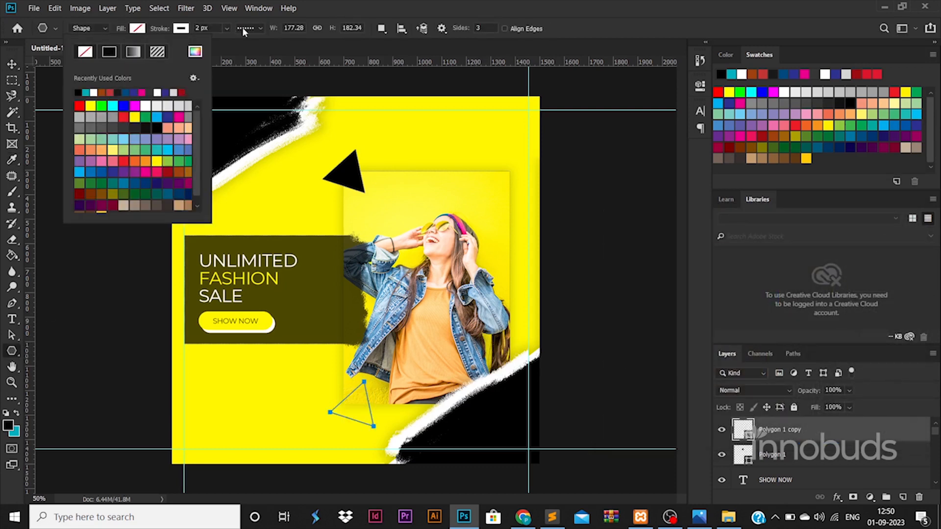
click(242, 28)
click(237, 65)
click(185, 30)
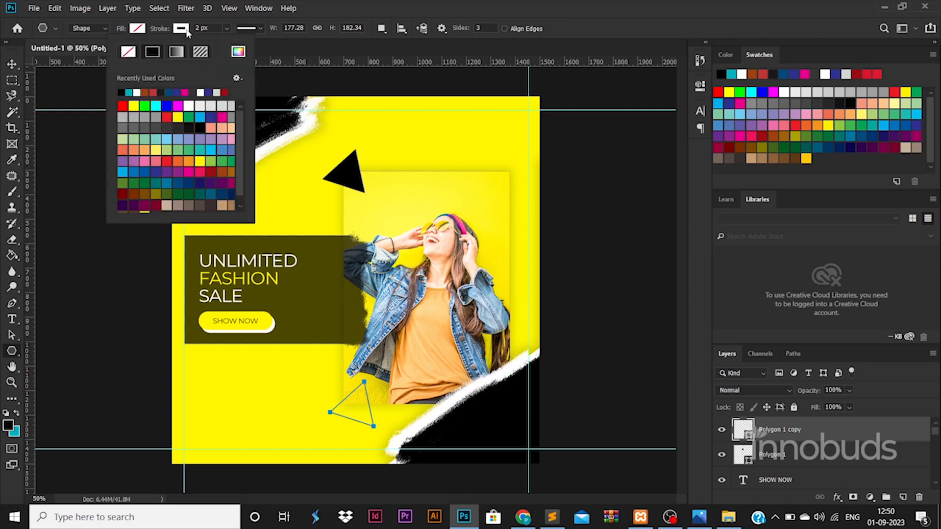
click(15, 65)
Delete the solid black triangle and keep the outlined triangle near the photo's lower left
click(349, 170)
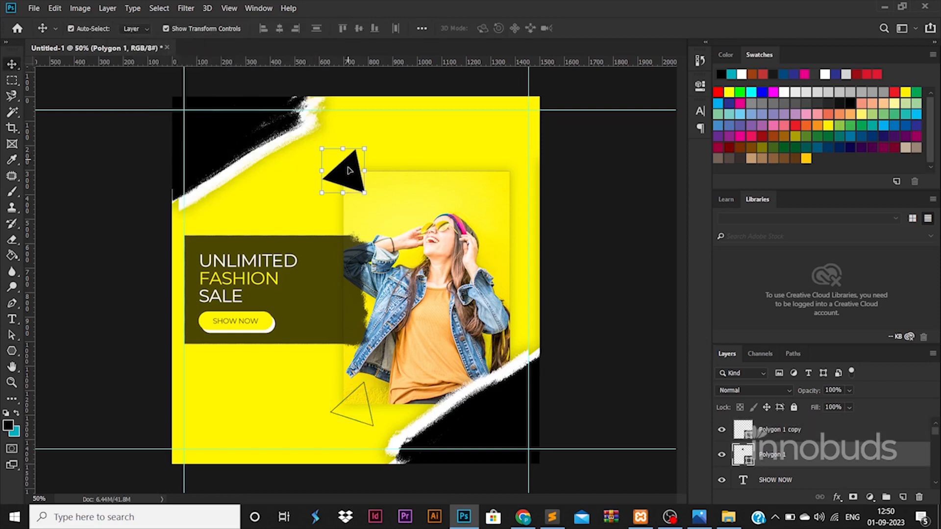
key(Delete)
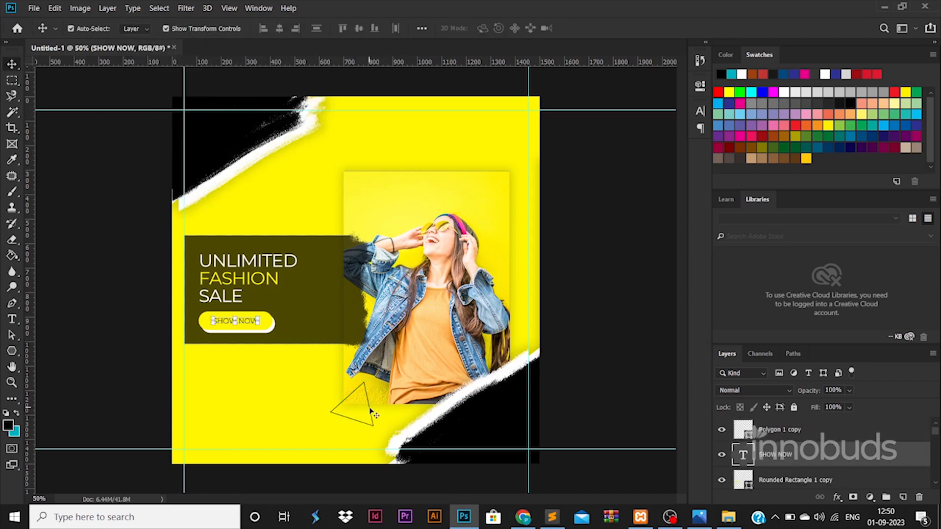
click(370, 411)
key(ctrl+t)
drag(365, 402, 346, 112)
scroll(374, 399, up, 1)
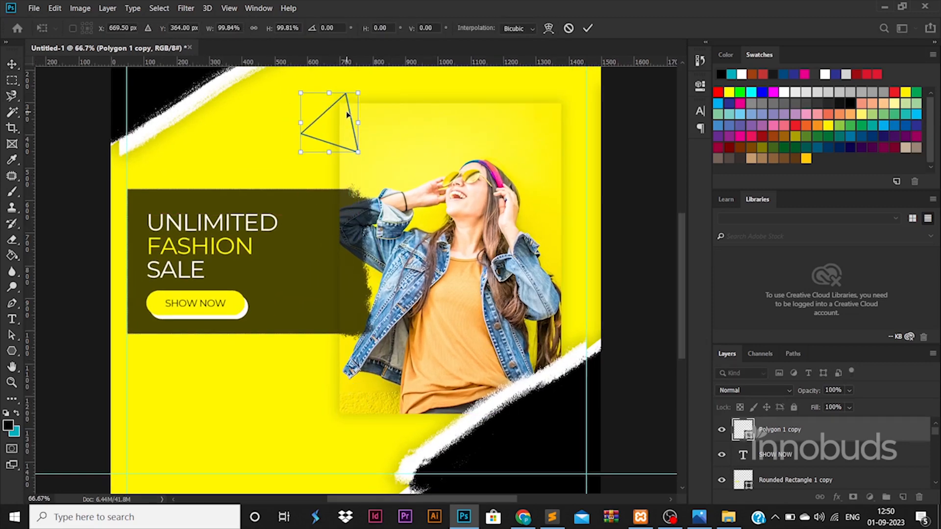
key(ctrl+z)
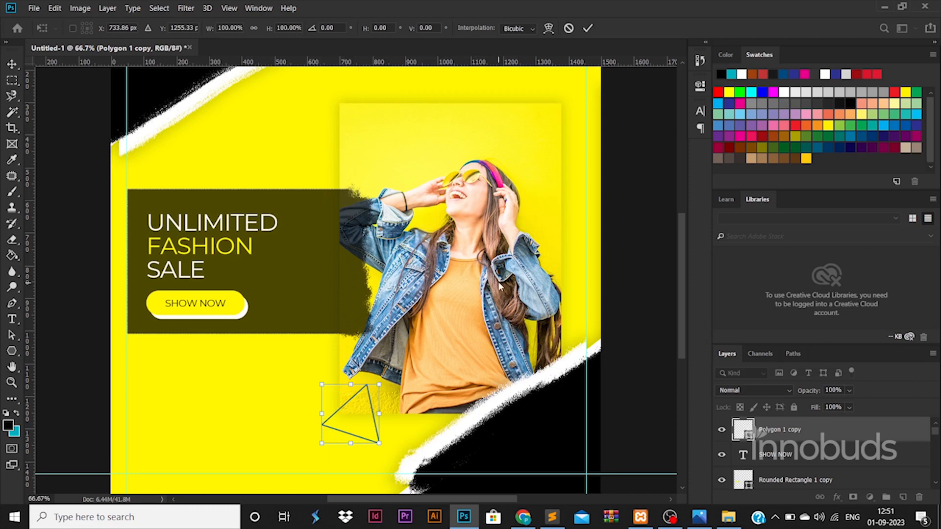
key(Return)
Duplicate the outlined triangle and place the downward-pointing copy above the photo
key(ctrl+j)
key(ctrl+t)
drag(365, 398, 349, 124)
key(Return)
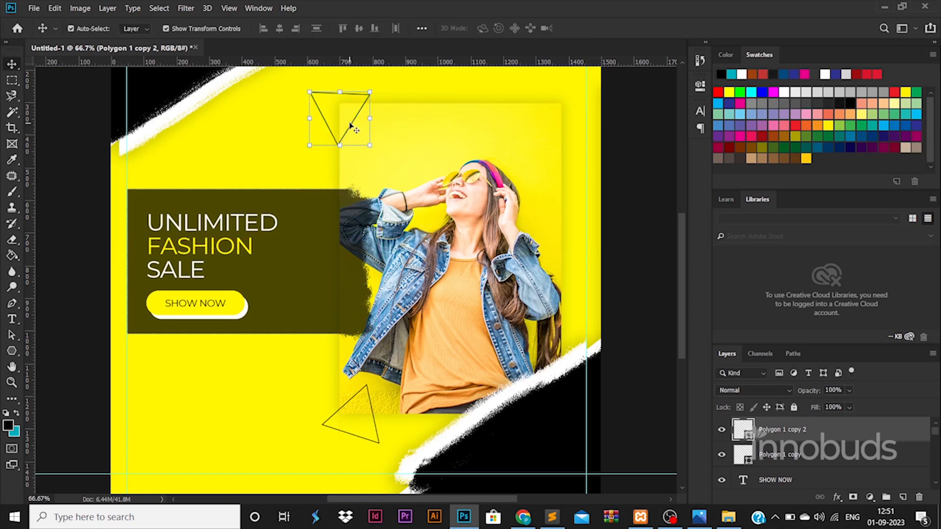
scroll(349, 126, down, 3)
click(570, 331)
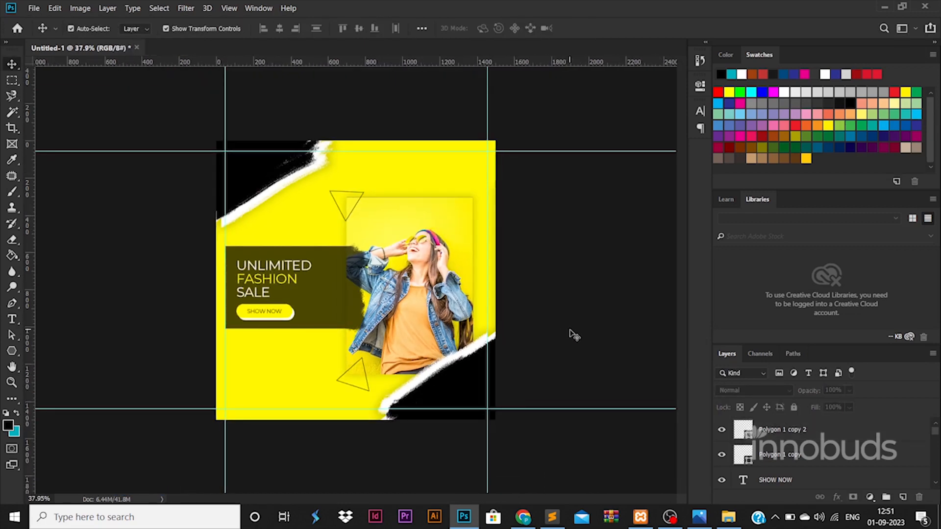
Type LOGO in the top-right corner, scale it up, and set its font style to Bold
click(19, 321)
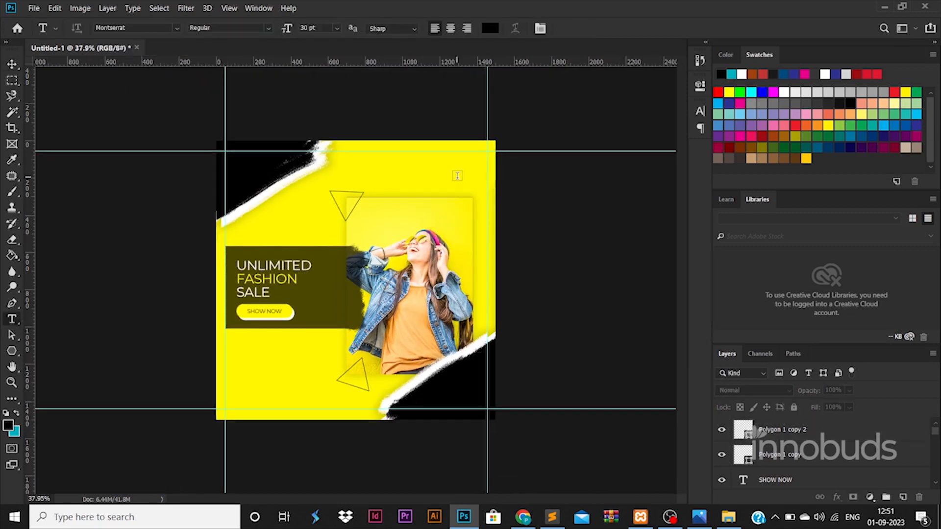
click(455, 177)
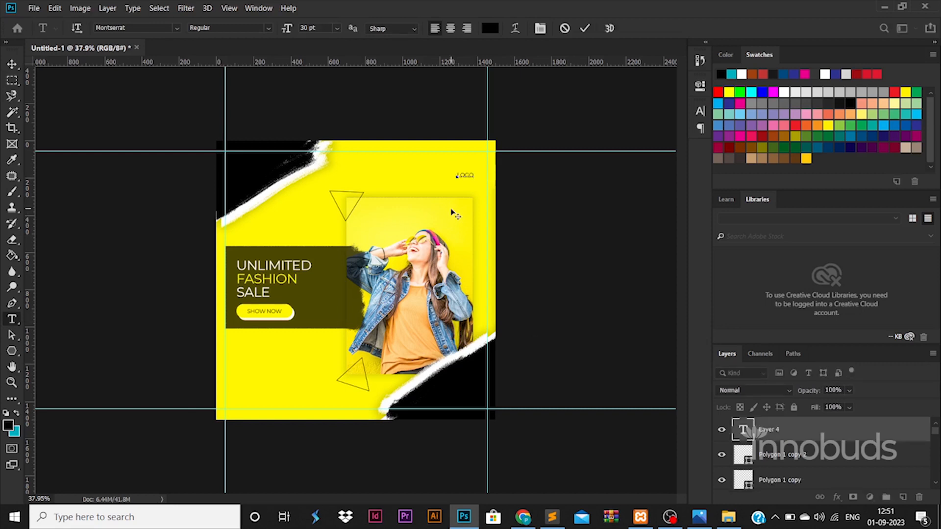
click(12, 63)
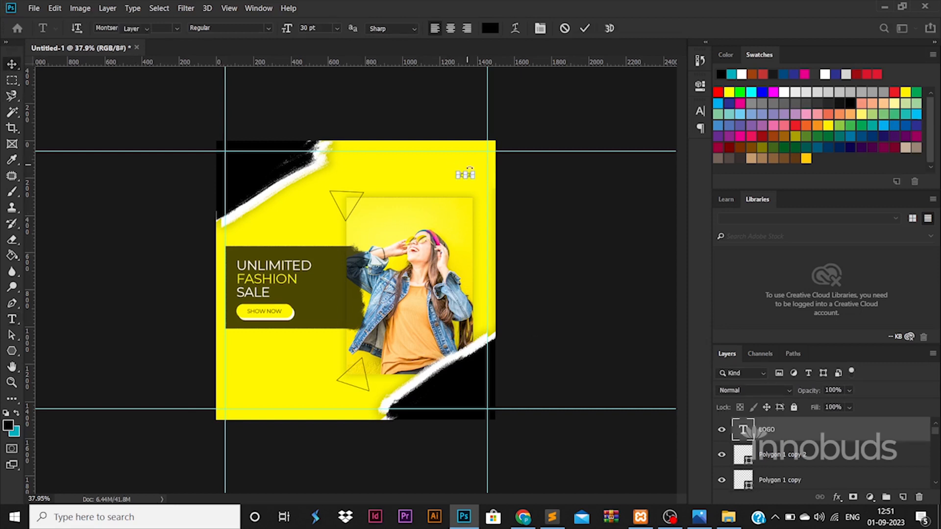
mouse_move(473, 172)
mouse_down()
mouse_move(504, 160)
mouse_move(449, 158)
mouse_move(462, 160)
mouse_up()
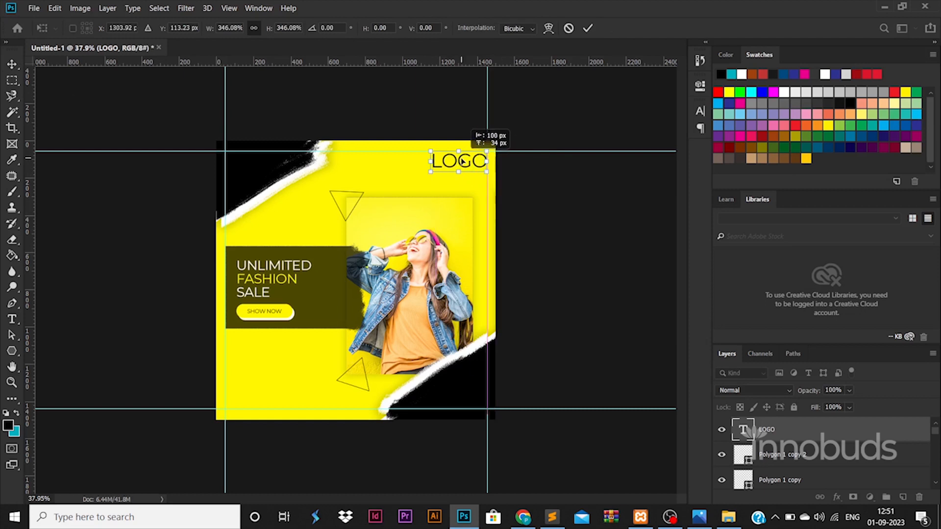
key(Return)
double_click(459, 161)
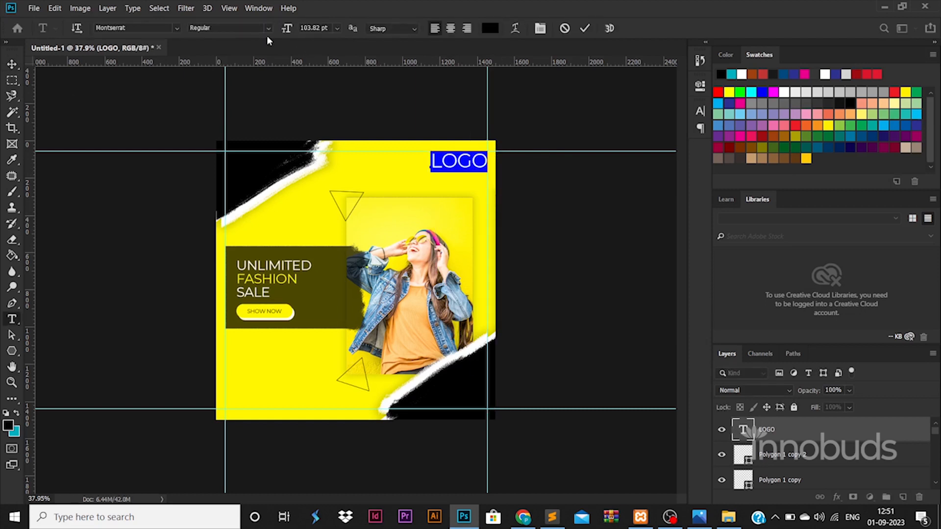
click(265, 28)
click(241, 155)
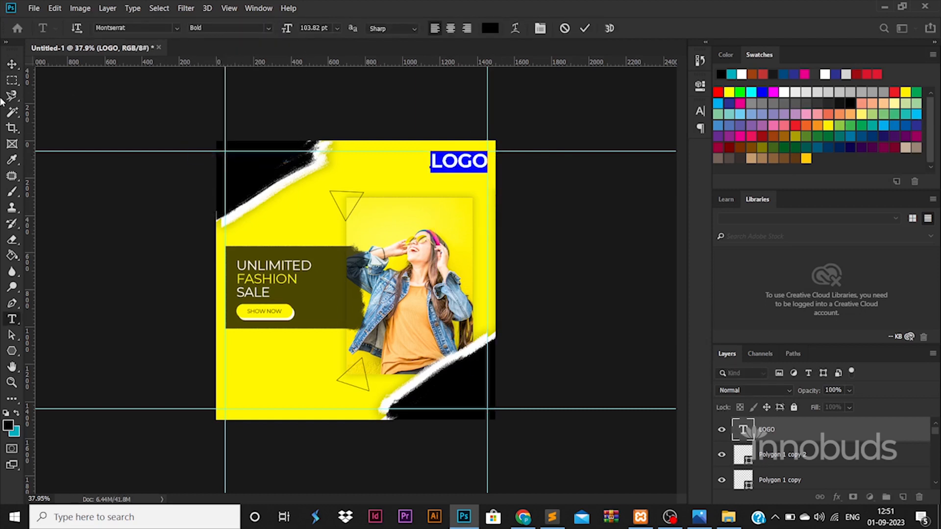
click(11, 64)
click(132, 225)
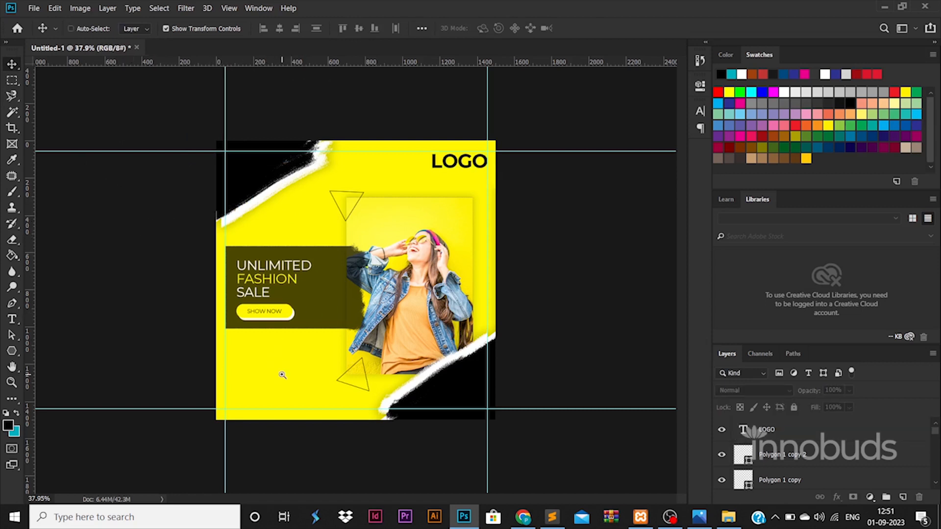
key(ctrl+plus)
Copy the SHOW NOW button shapes down to the bottom left as contact bars
click(273, 333)
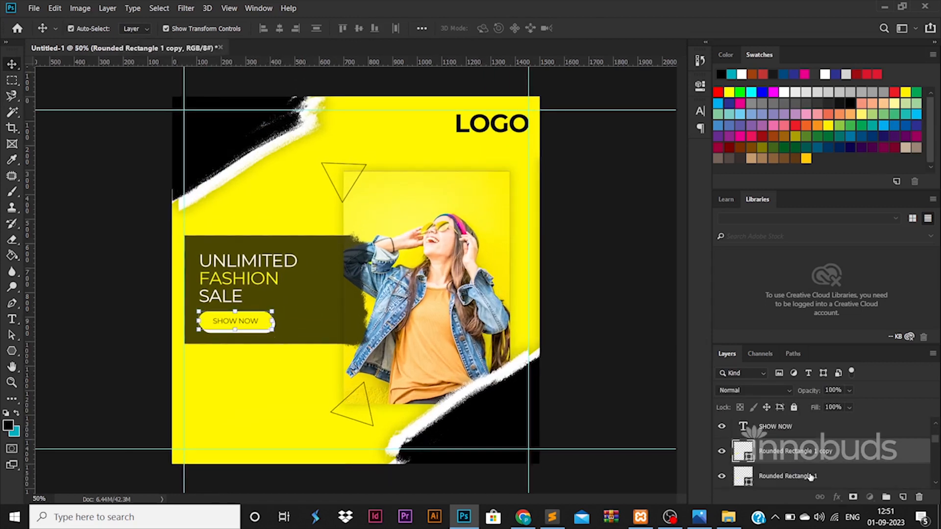
shift+click(800, 477)
key(ctrl+alt+t)
drag(276, 321, 312, 445)
key(Return)
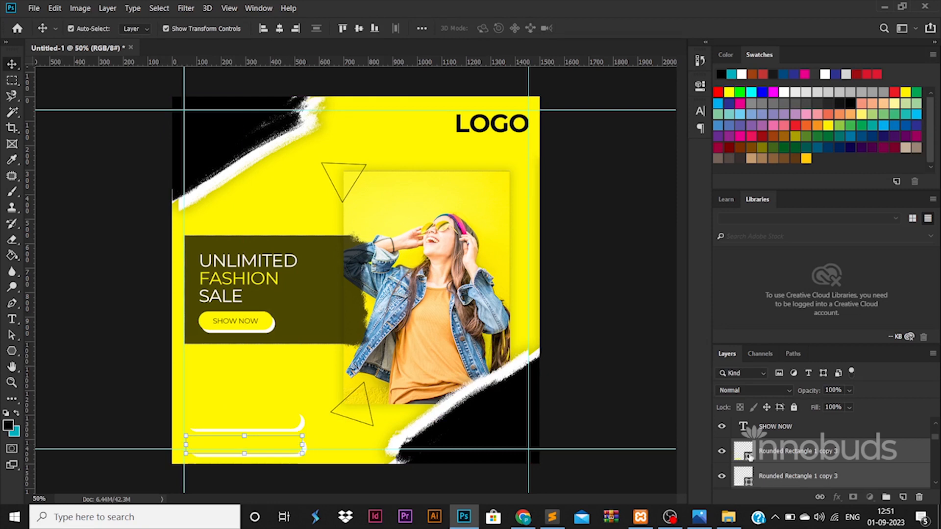
Colour the lower bar black (000000) and the upper bar dark olive
double_click(743, 451)
click(606, 243)
text(000000)
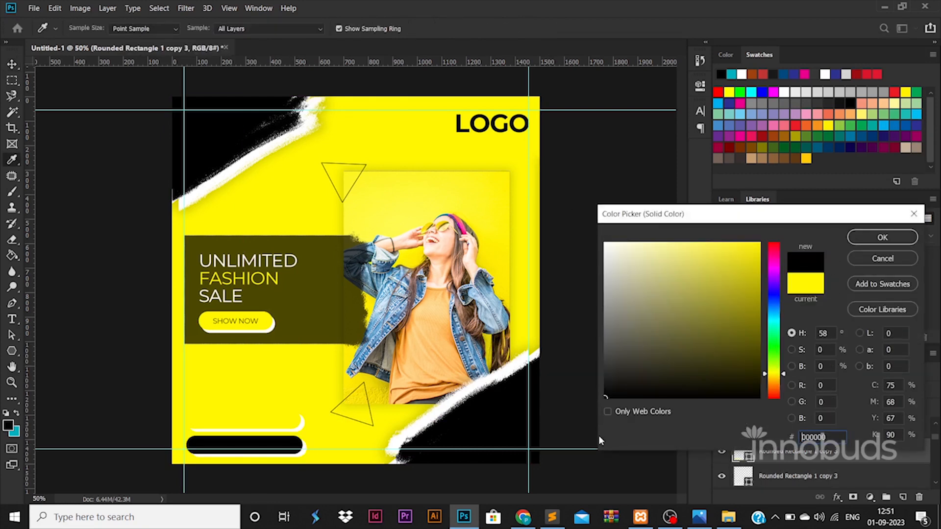
click(887, 242)
click(272, 421)
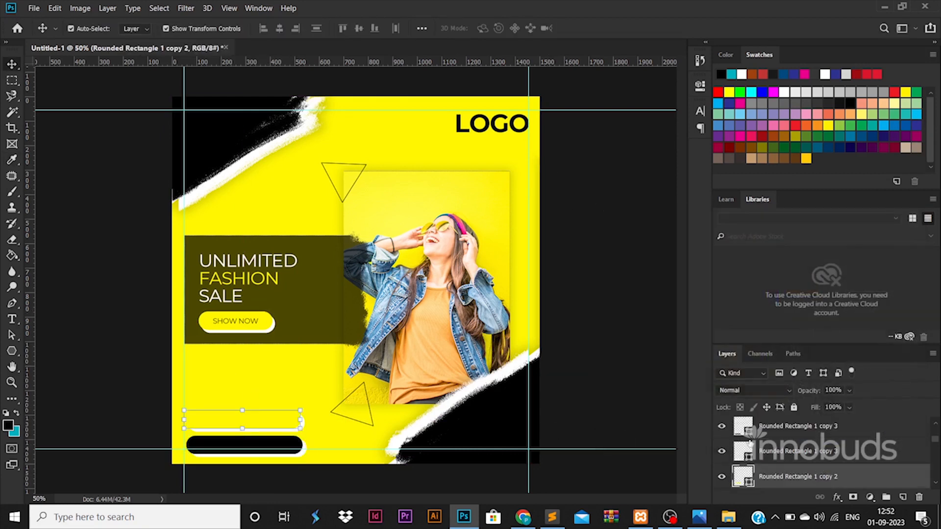
double_click(746, 481)
click(683, 367)
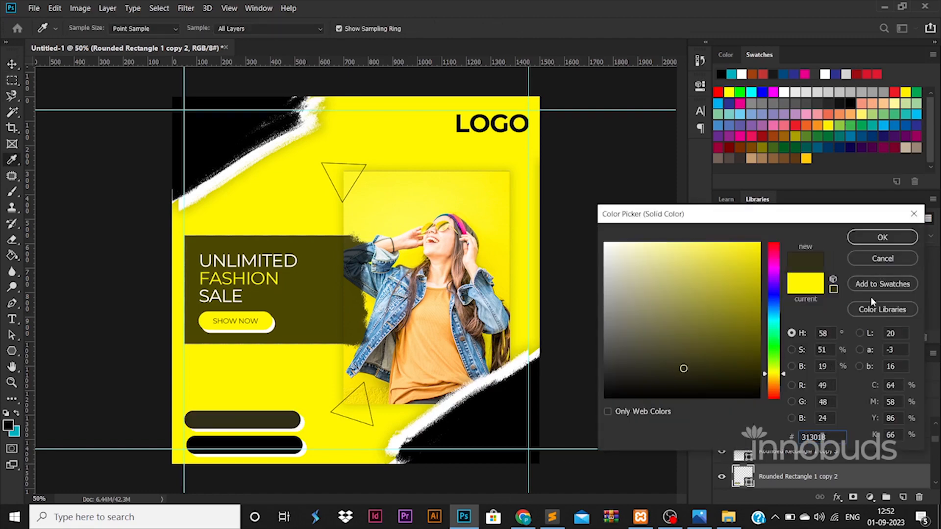
click(887, 243)
Drag email.png and globe.png from the ICONS folder into the poster
click(728, 517)
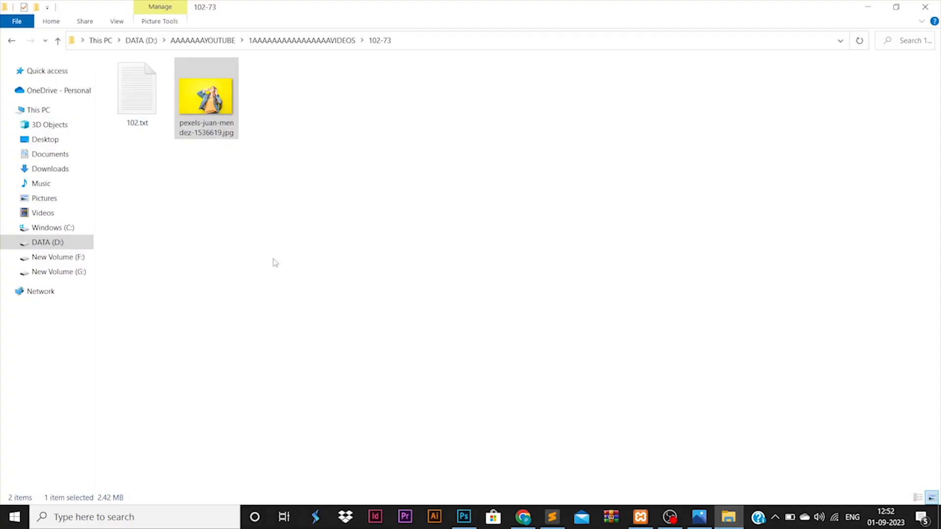
click(304, 41)
double_click(542, 265)
click(137, 88)
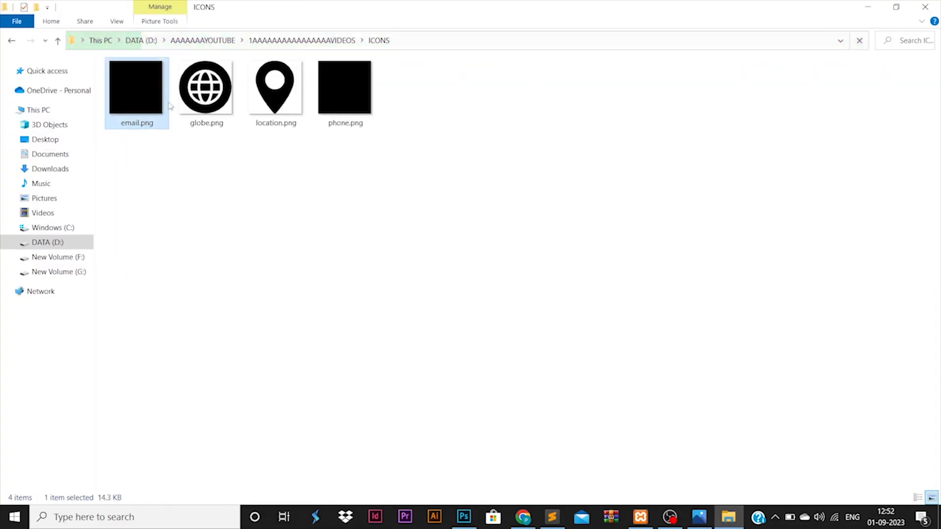
ctrl+click(206, 88)
drag(206, 88, 420, 299)
key(Return)
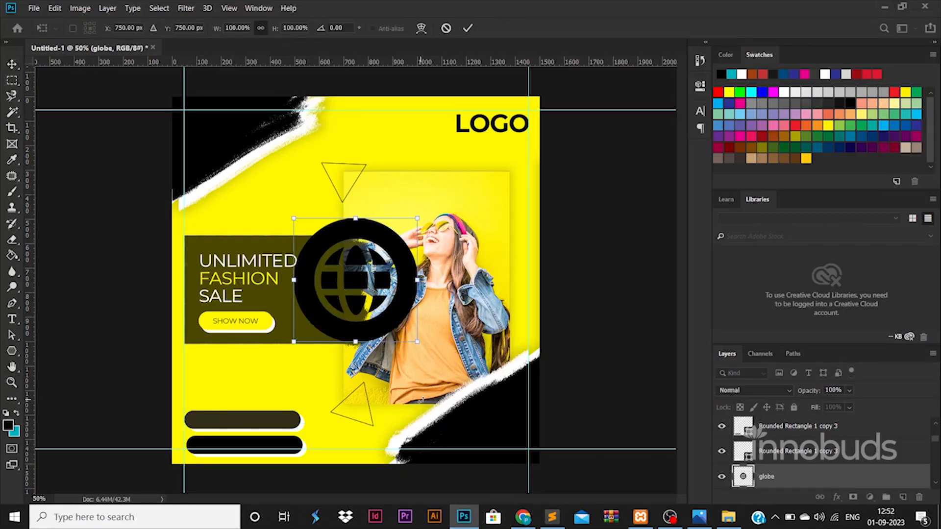
Place the second icon and shrink both icons together
key(Return)
scroll(804, 450, down, 1)
ctrl+click(795, 476)
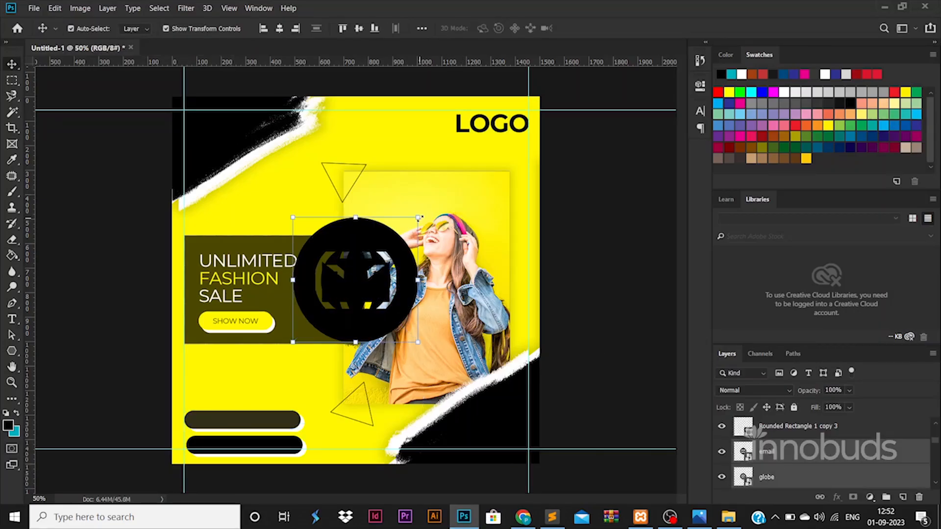
drag(417, 217, 201, 420)
Give the email icon a white Color Overlay and paste that layer style onto the globe icon
click(831, 452)
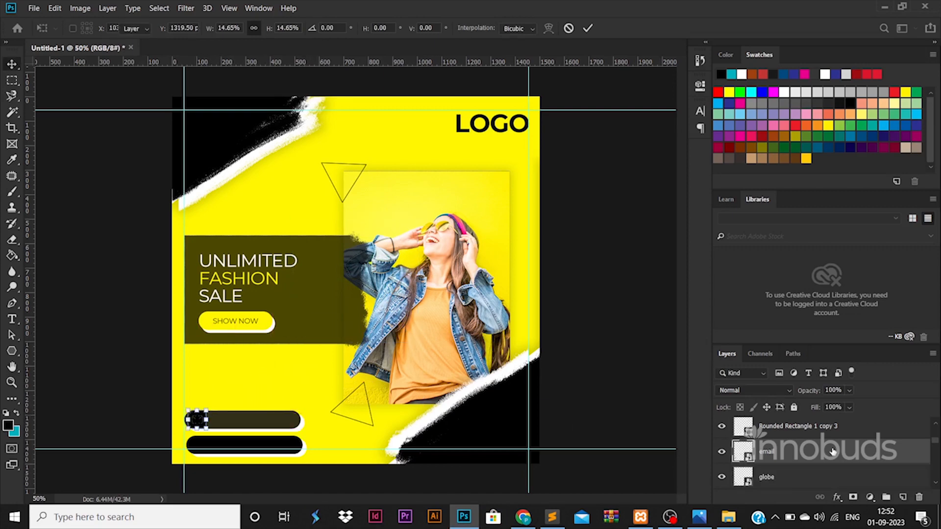
double_click(831, 451)
click(531, 375)
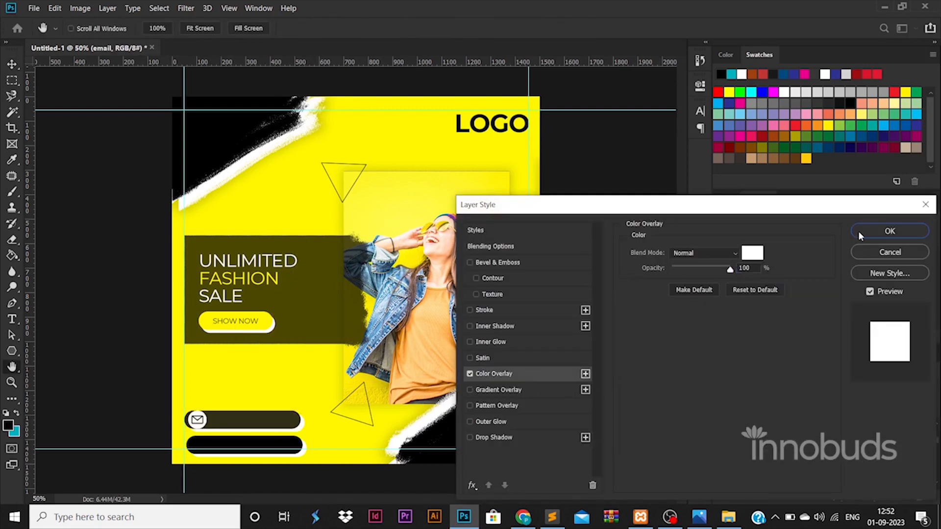
click(889, 231)
right_click(828, 428)
click(753, 298)
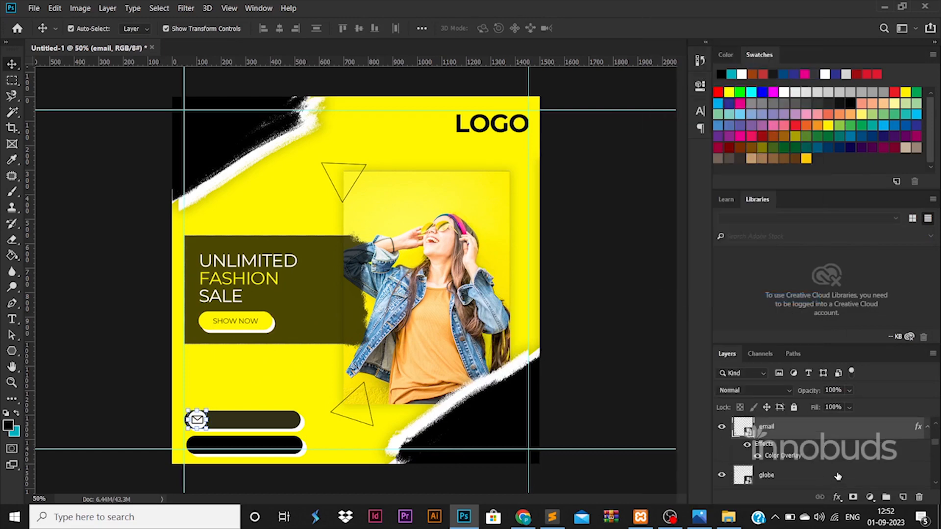
click(828, 478)
right_click(828, 477)
click(696, 308)
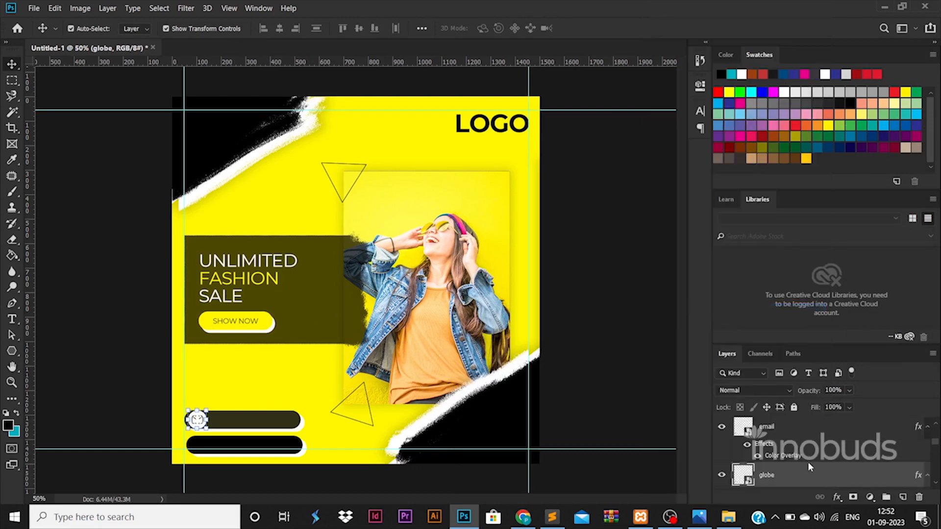
Scale the icons down further to fit the contact bars
drag(206, 409, 201, 415)
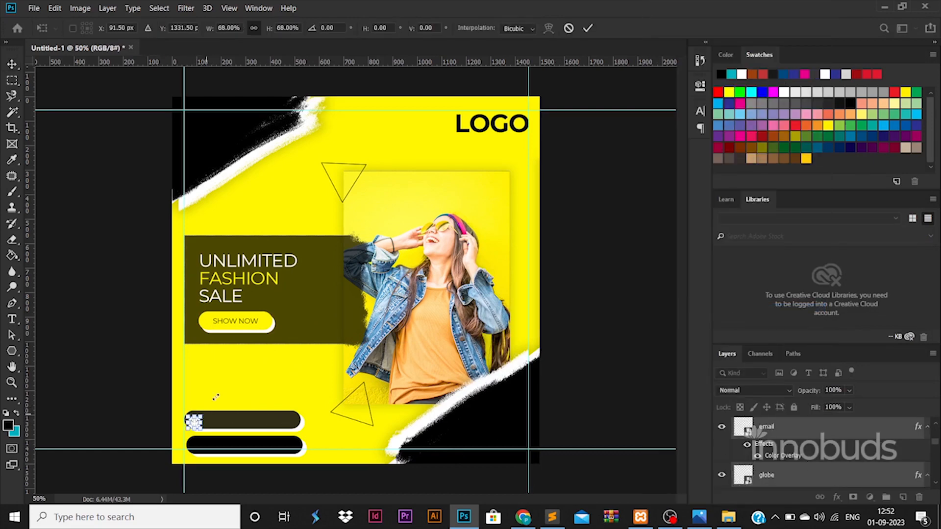
key(Return)
click(140, 389)
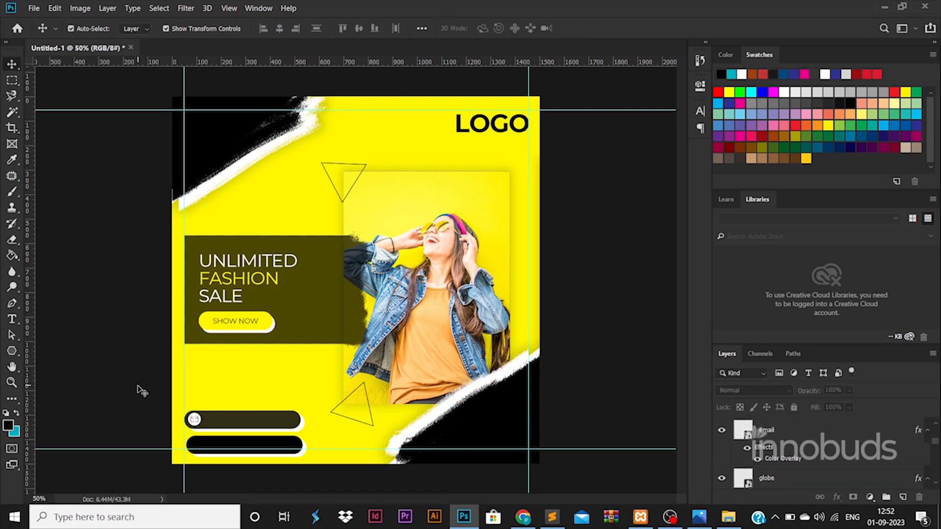
scroll(208, 428, up, 2)
scroll(171, 426, down, 2)
click(203, 426)
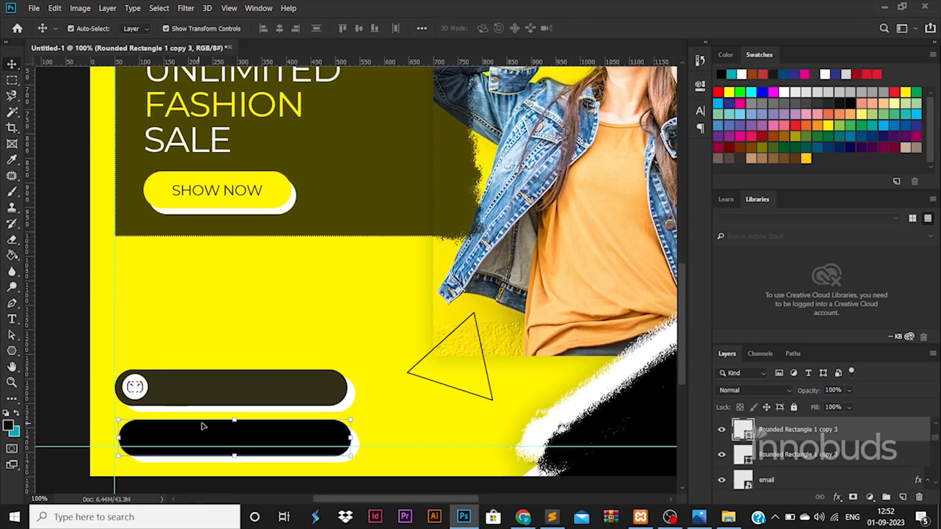
shift+click(768, 458)
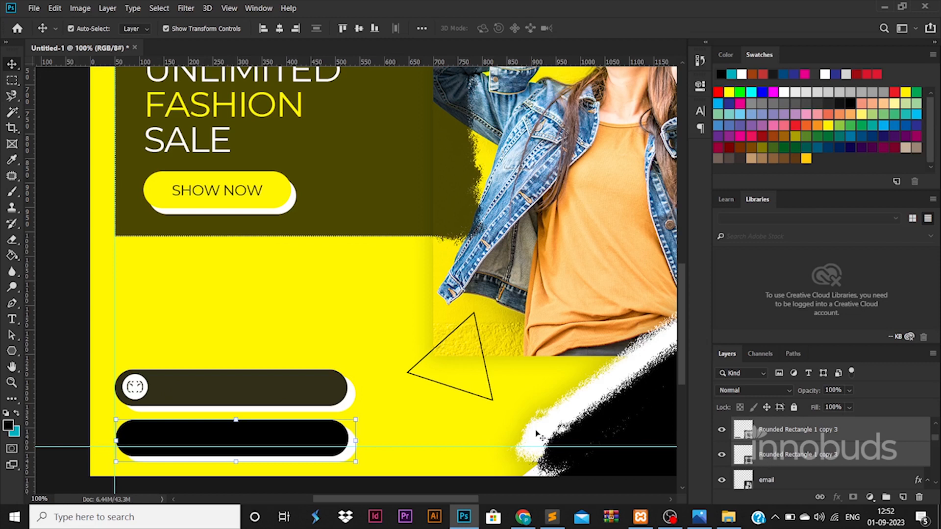
click(81, 317)
drag(142, 385, 142, 435)
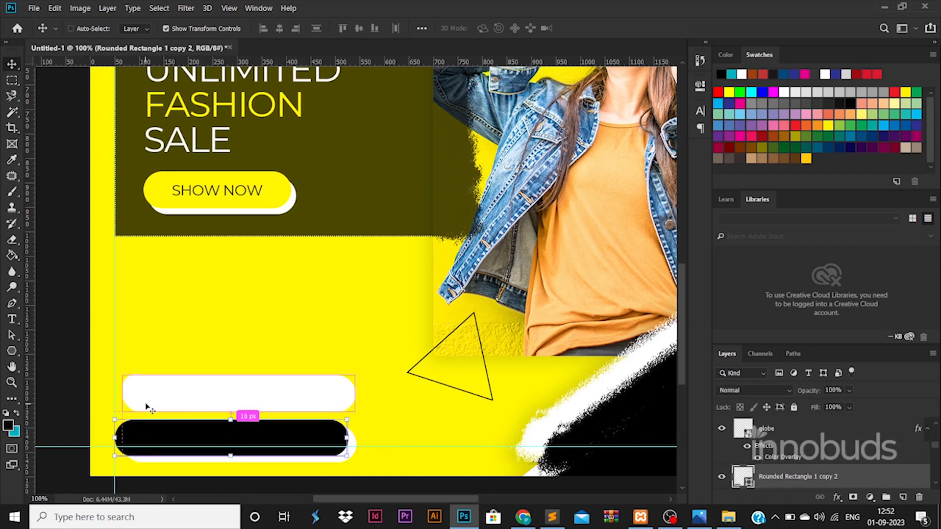
key(ctrl+z)
Move the envelope icon onto the black bar and nudge the globe icon left on the olive bar
drag(135, 387, 133, 437)
drag(807, 434, 790, 424)
click(145, 389)
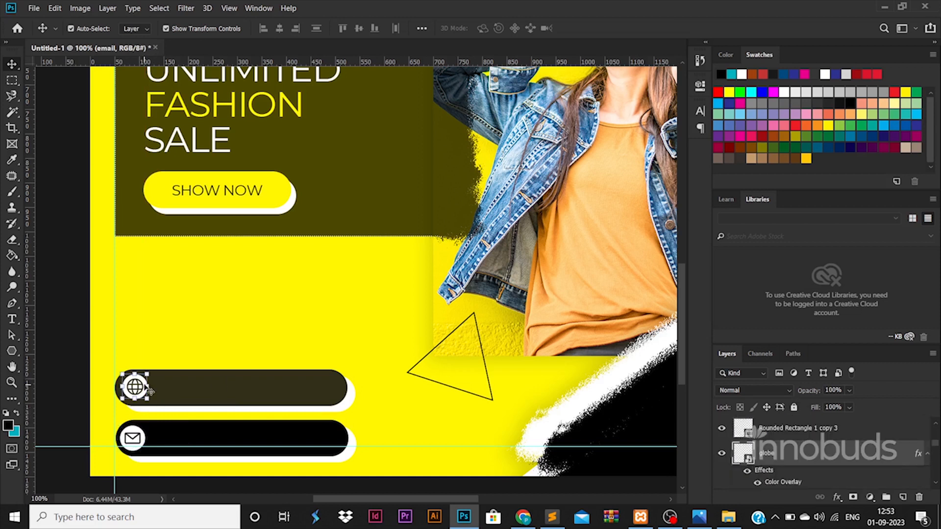
key(Left)
key(Left)
key(Left)
key(Left)
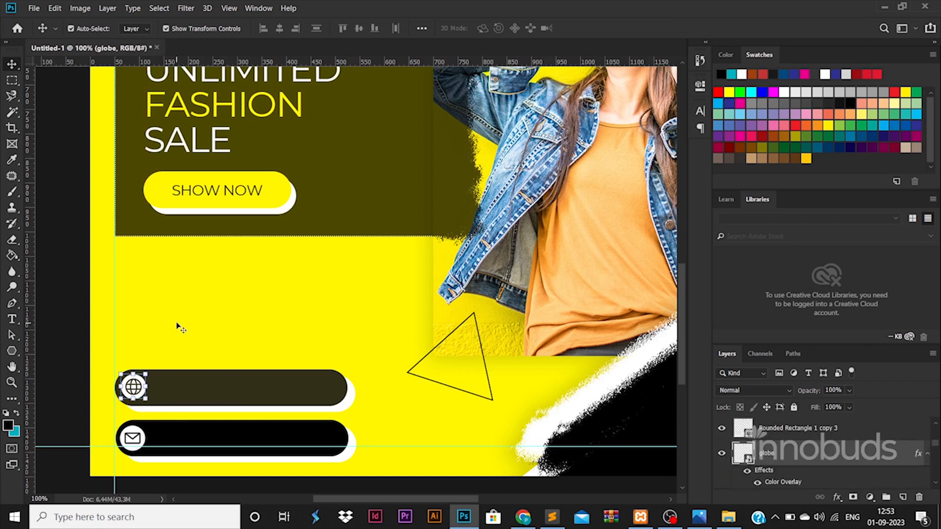
click(145, 437)
click(12, 318)
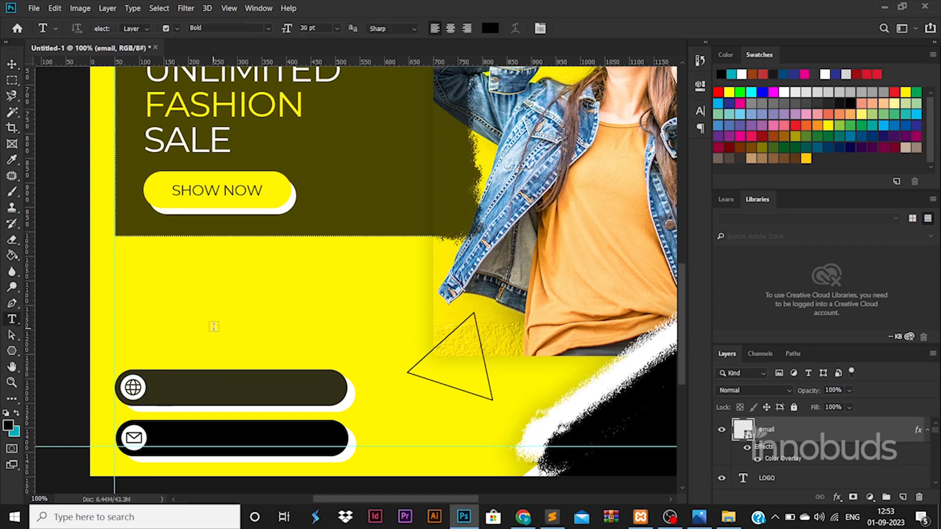
click(213, 324)
text(wwww)
key(ctrl+a)
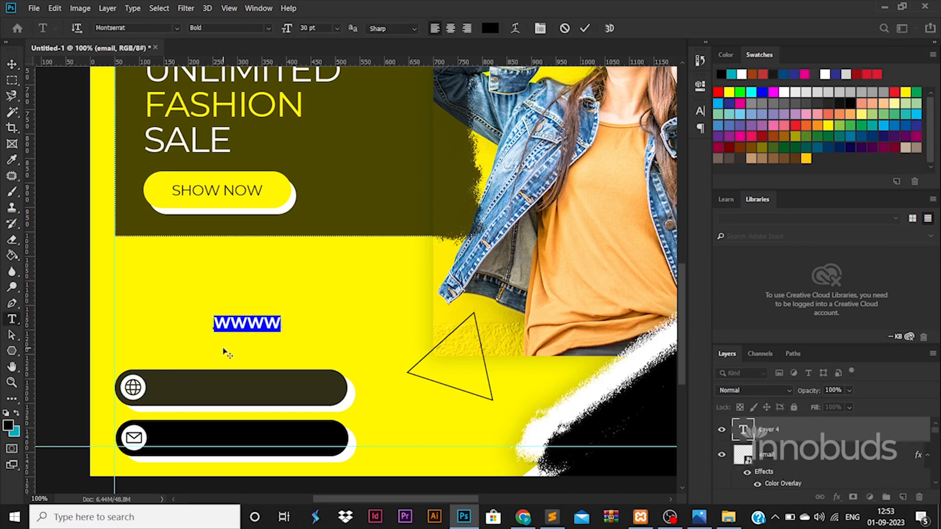
text(www)
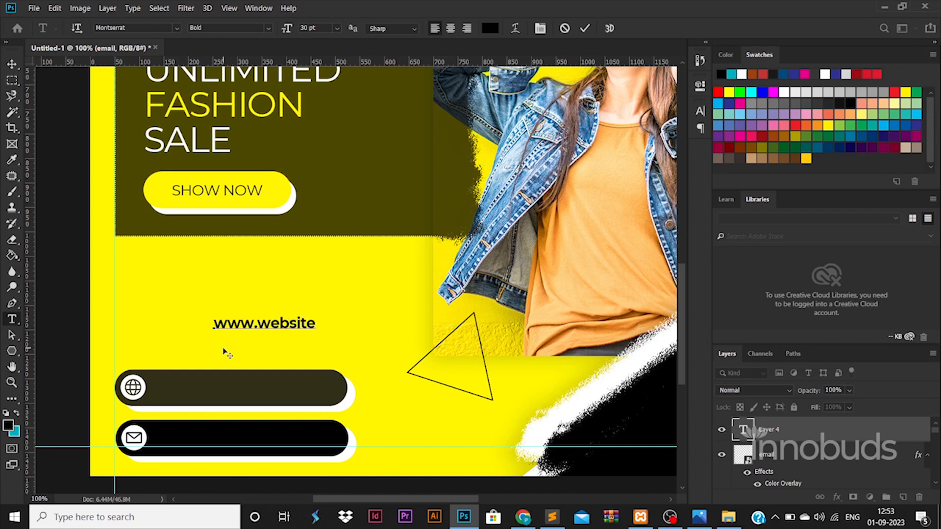
key(ctrl+a)
click(268, 28)
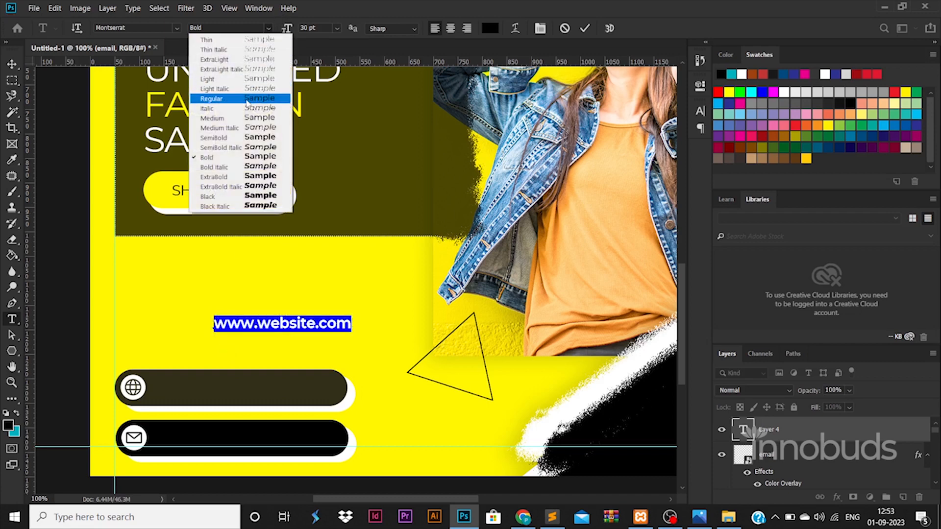
click(208, 98)
key(ctrl+Return)
Move the URL text into the globe bar and colour it white (#ffffff)
drag(295, 317, 238, 382)
double_click(741, 433)
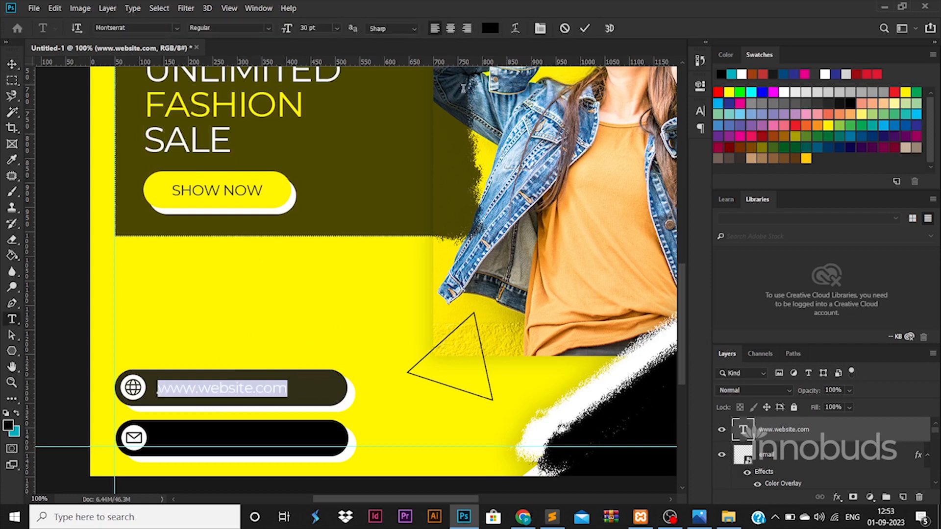
click(489, 28)
text(ffffff)
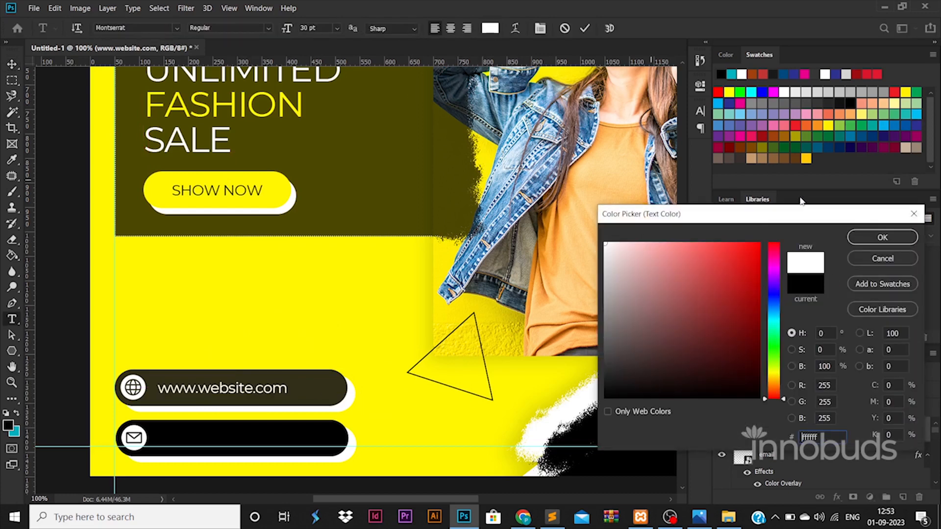
click(882, 237)
click(16, 62)
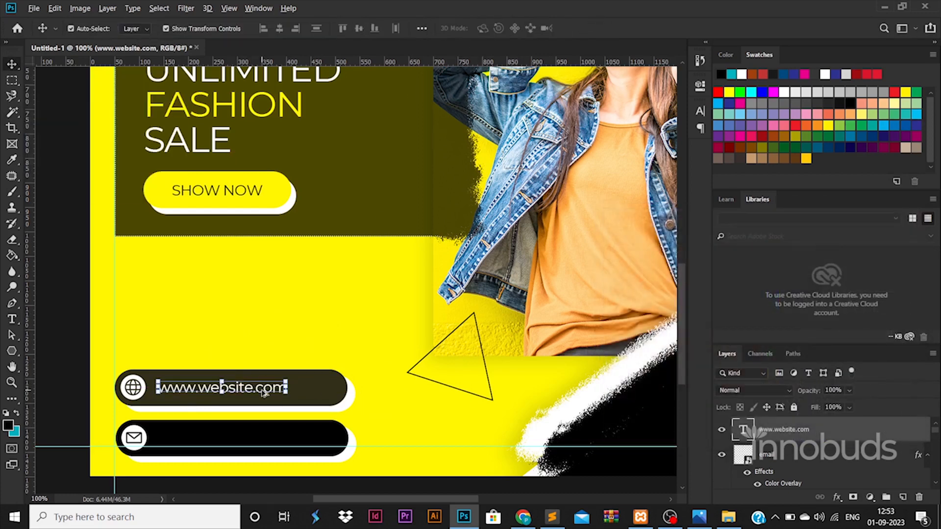
Duplicate the URL text into the envelope bar and retype it as a sample e-mail address
drag(263, 388, 262, 438)
double_click(261, 438)
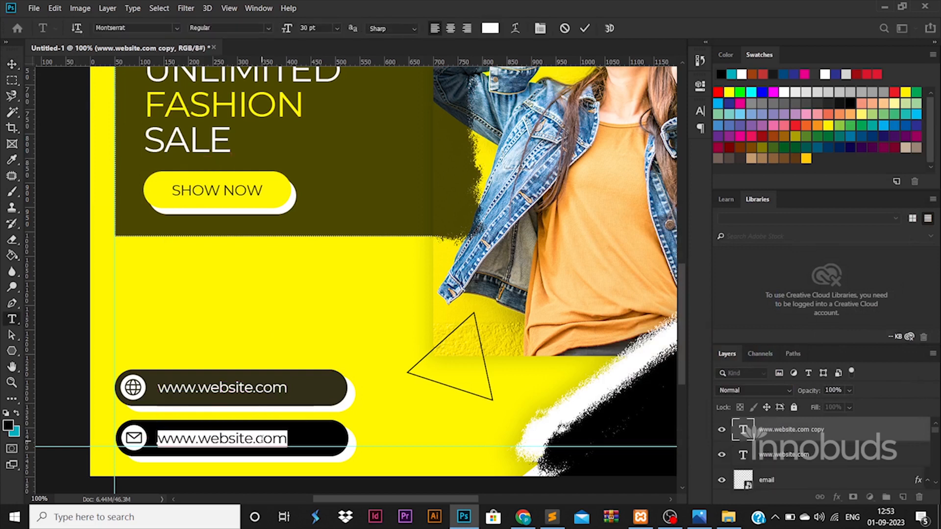
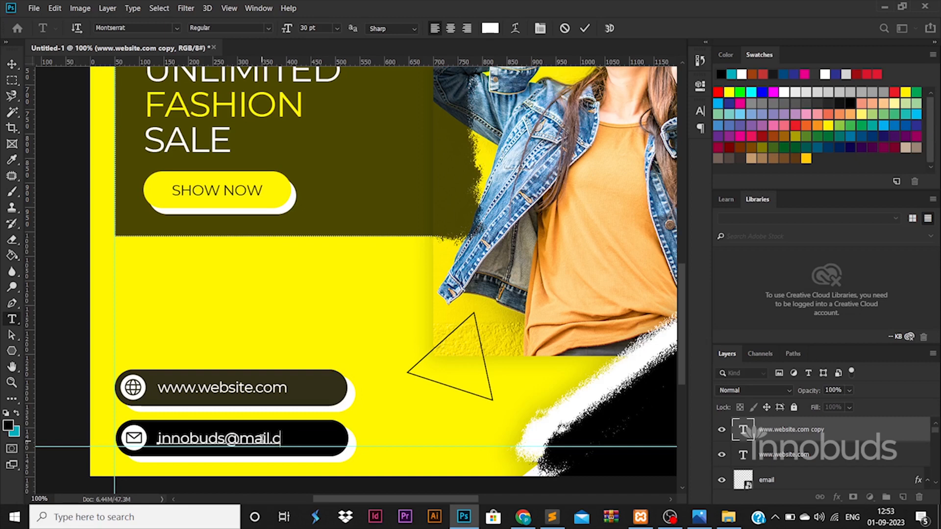
click(11, 68)
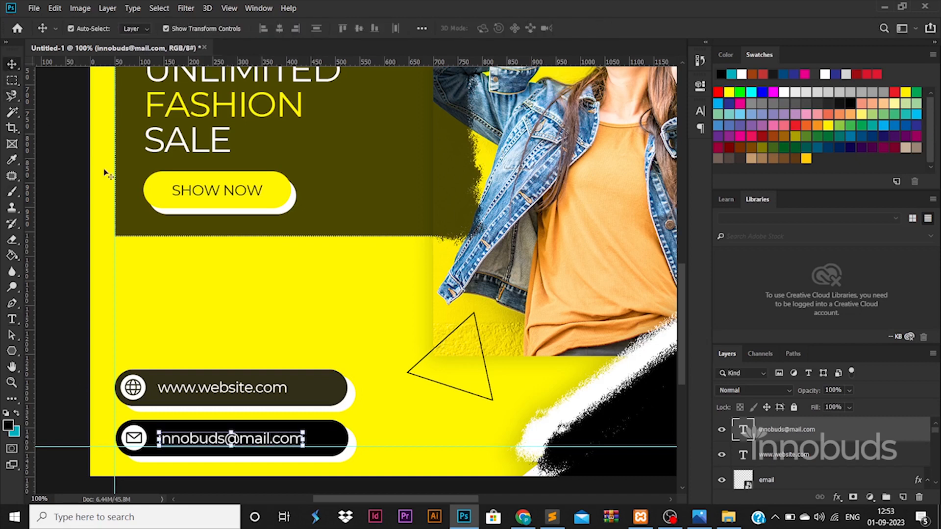
click(260, 391)
click(87, 329)
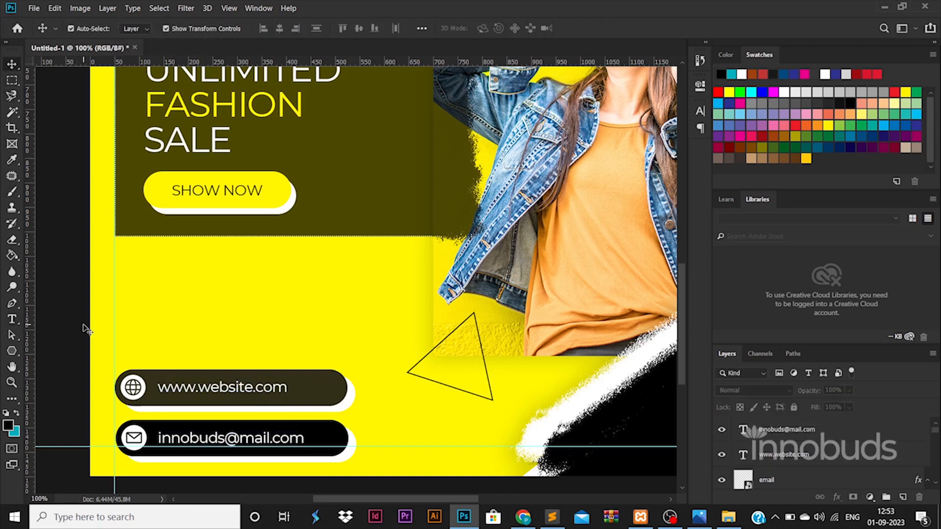
scroll(87, 329, down, 4)
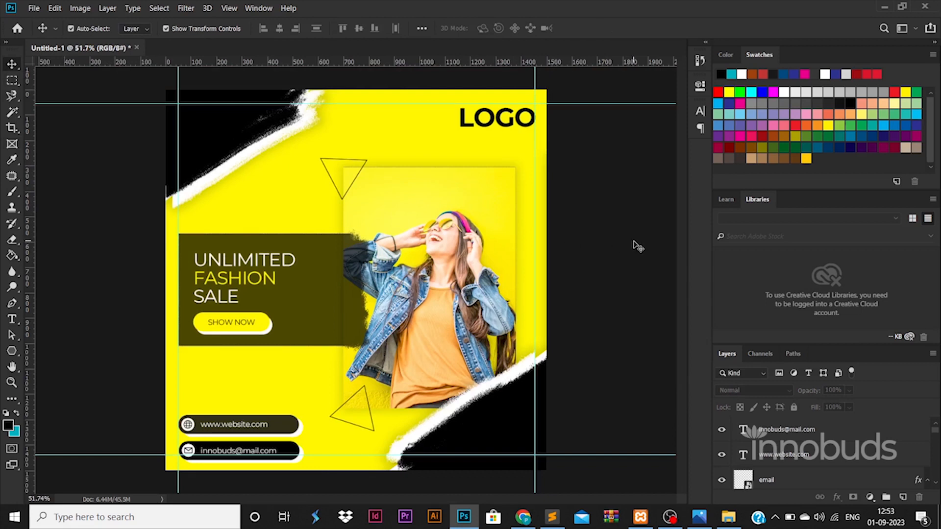
Draw a thin black rounded-rectangle bar across the photo and resize it
click(18, 355)
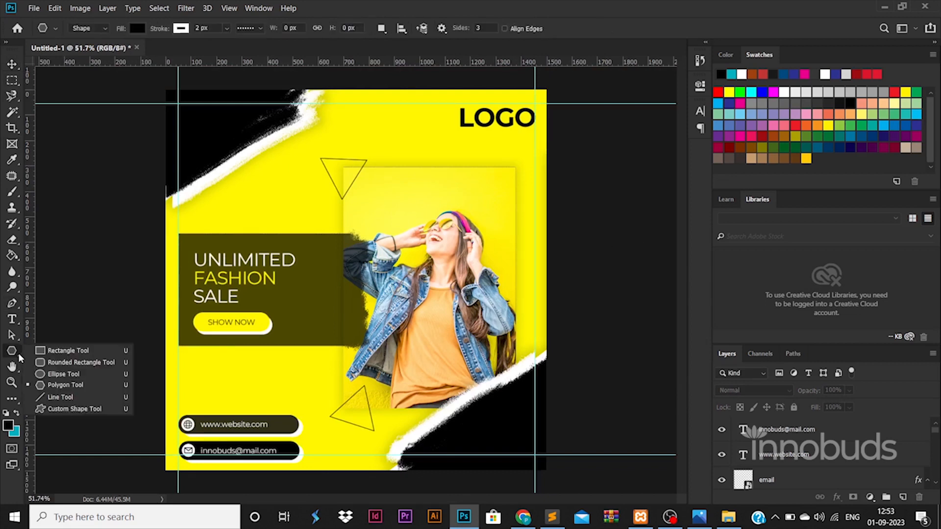
click(68, 374)
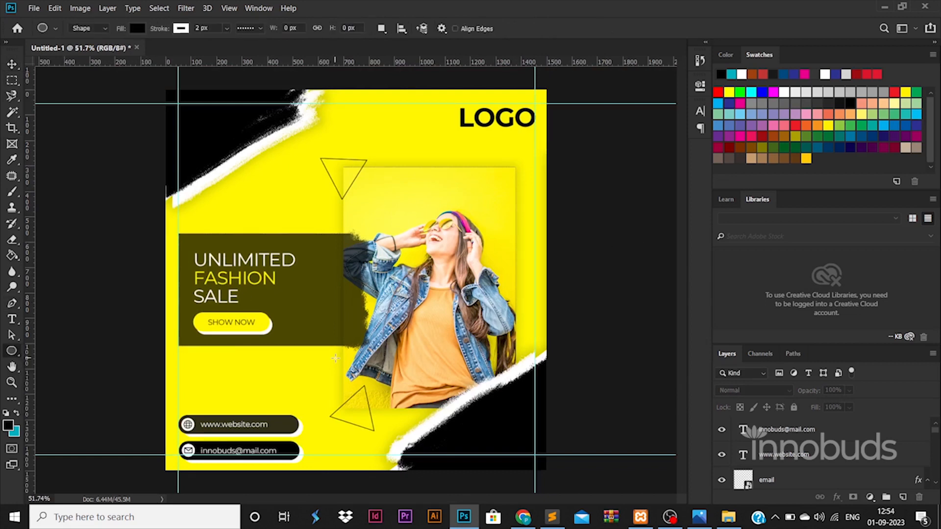
drag(510, 231, 512, 232)
key(ctrl+z)
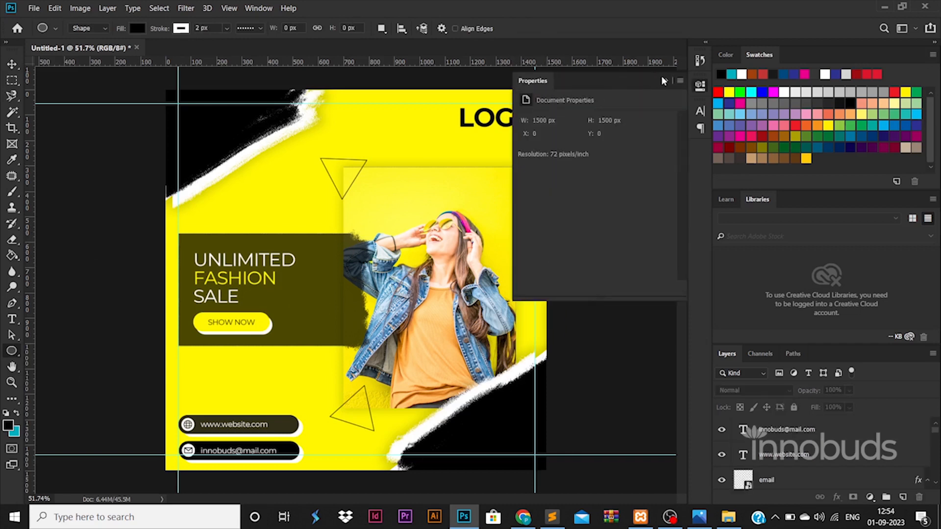
click(661, 75)
right_click(13, 352)
click(84, 359)
mouse_move(177, 292)
mouse_down()
mouse_move(311, 297)
mouse_move(529, 225)
mouse_move(531, 242)
mouse_move(492, 262)
mouse_move(453, 254)
mouse_move(463, 265)
mouse_up()
key(v)
key(ctrl+t)
key(Return)
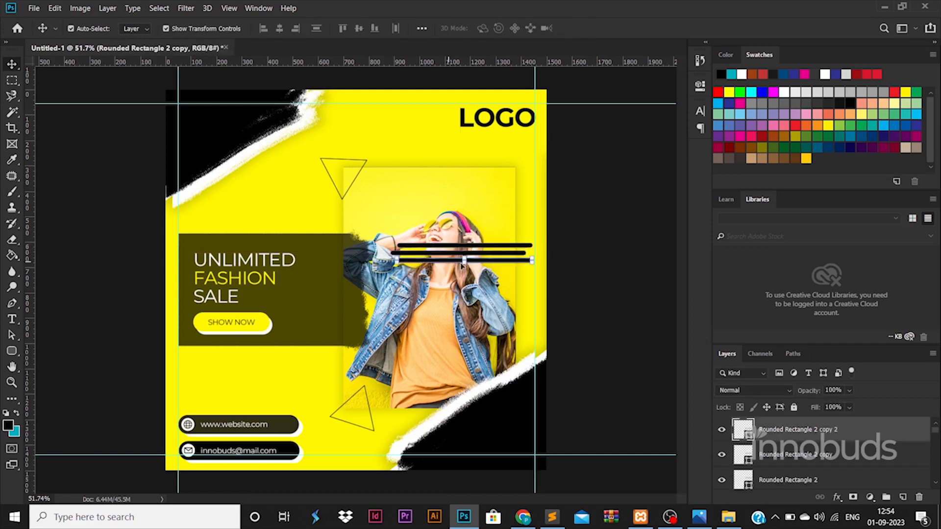
Move all three rounded bar layers below the model photo layer so only their right ends show
shift+click(860, 482)
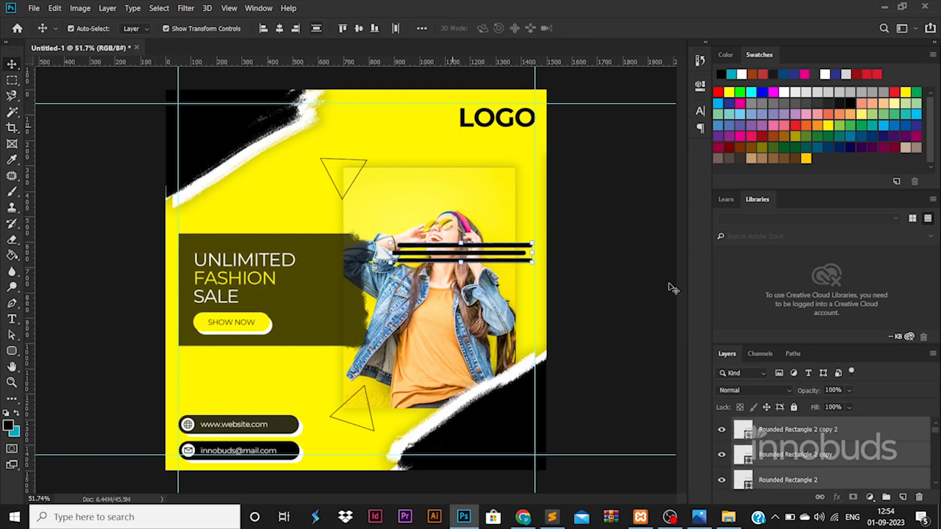
drag(803, 470, 808, 525)
drag(782, 446, 783, 447)
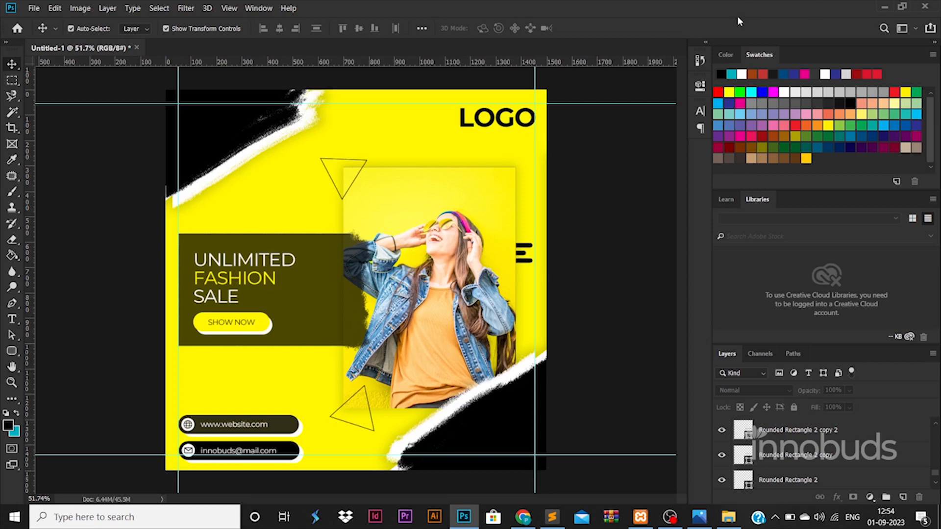
Add a new empty layer above the model photo and set the painting colour to white
click(491, 185)
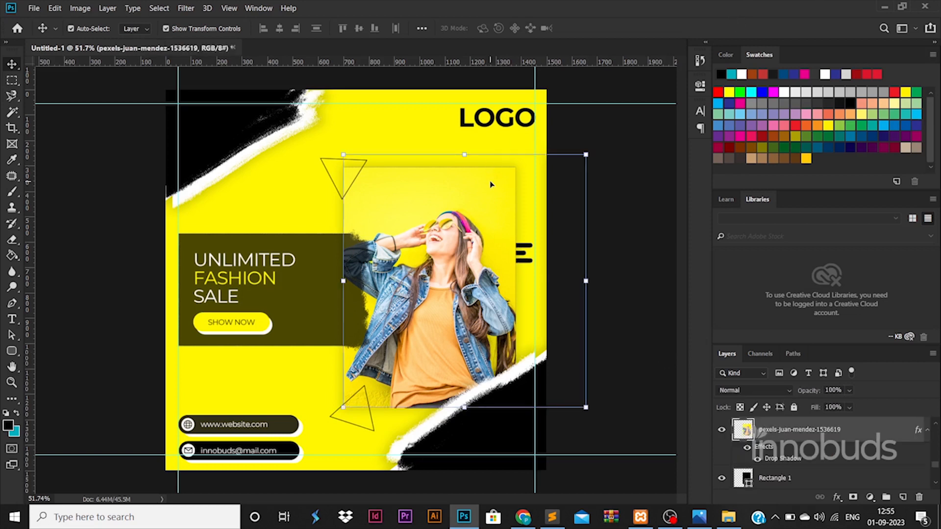
click(903, 498)
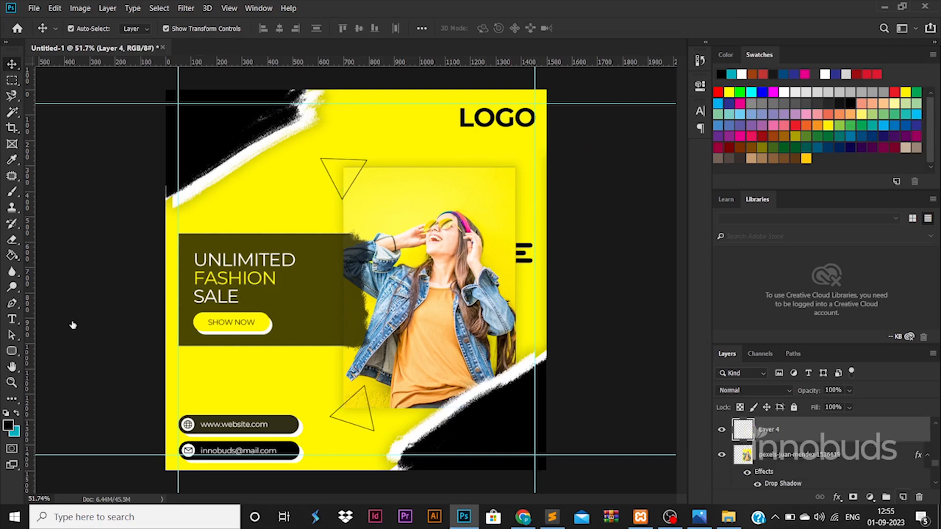
click(8, 425)
drag(741, 317, 548, 194)
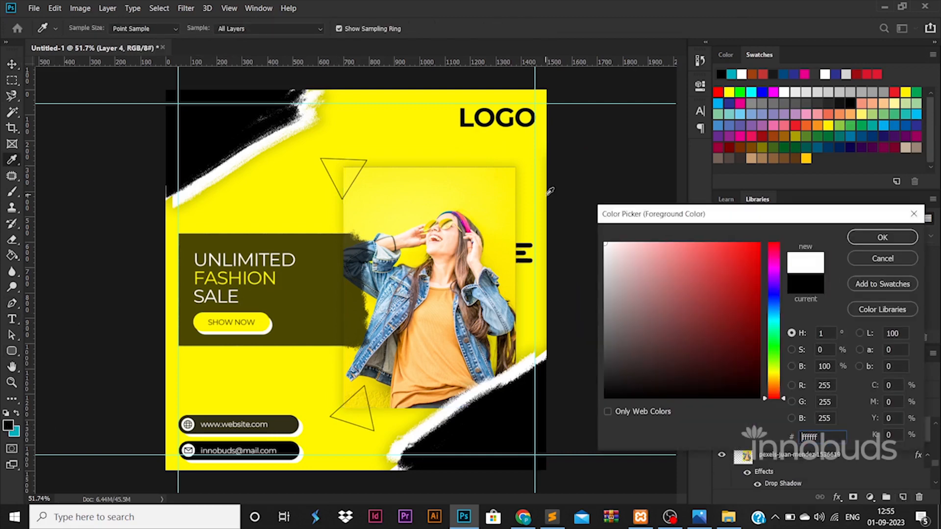
click(899, 242)
Paint white brush strokes, move them behind the photo frame and scale them to about 93%
click(12, 192)
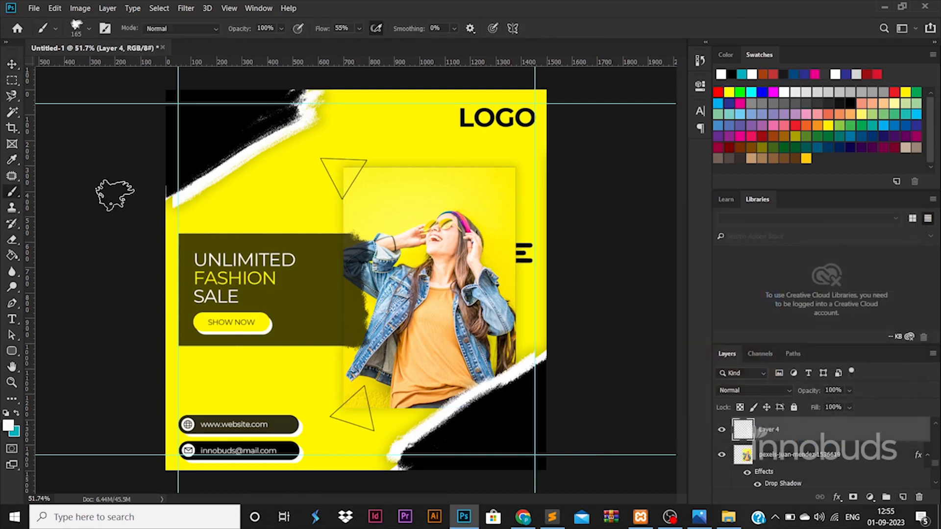
mouse_move(435, 163)
mouse_down()
mouse_move(406, 169)
mouse_move(466, 167)
mouse_move(468, 182)
mouse_up()
mouse_move(409, 407)
mouse_down()
mouse_move(432, 415)
mouse_move(422, 405)
mouse_move(382, 417)
mouse_up()
mouse_move(745, 431)
mouse_down()
mouse_move(830, 487)
mouse_move(827, 466)
mouse_up()
key(ctrl+t)
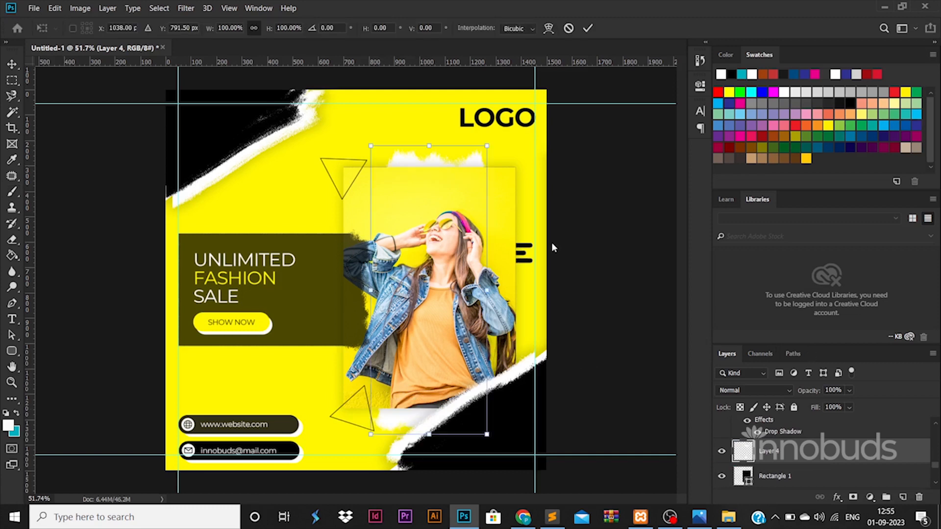
mouse_move(548, 143)
mouse_down()
mouse_move(484, 167)
mouse_move(472, 160)
mouse_up()
key(Return)
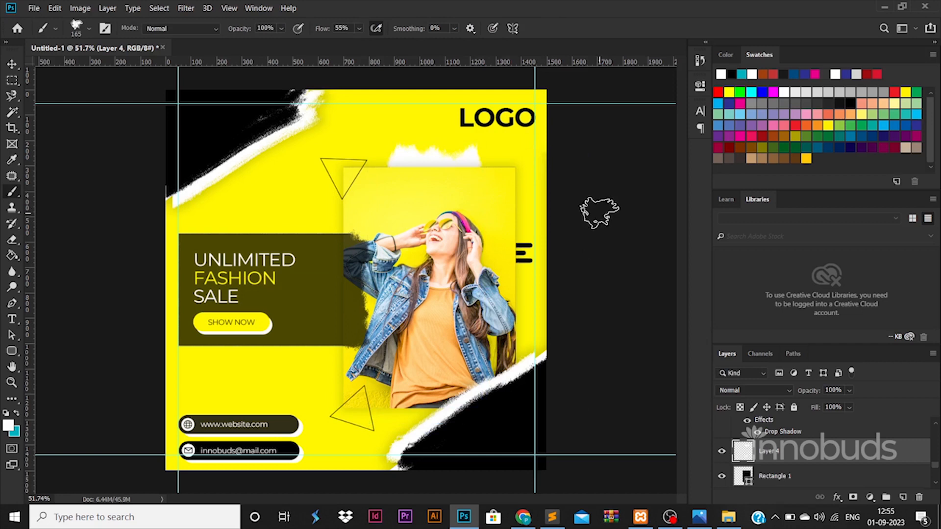
Enlarge the UNLIMITED FASHION SALE headline and set the word FASHION to ExtraBold
click(12, 64)
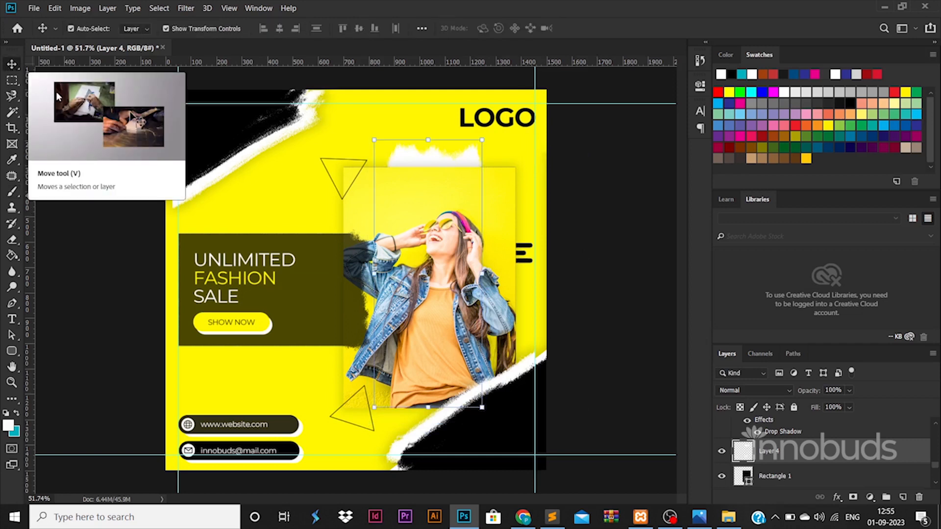
click(288, 264)
drag(298, 253, 305, 247)
double_click(212, 280)
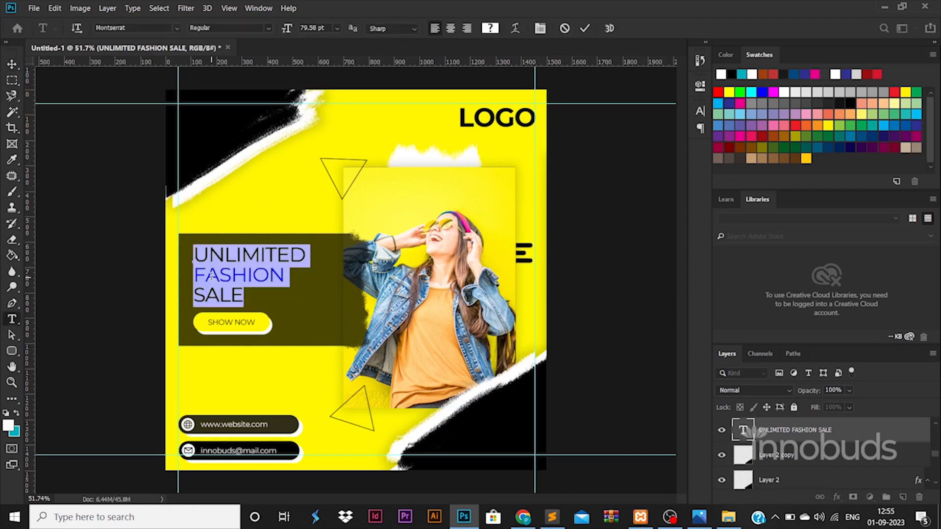
double_click(212, 277)
click(228, 28)
click(249, 177)
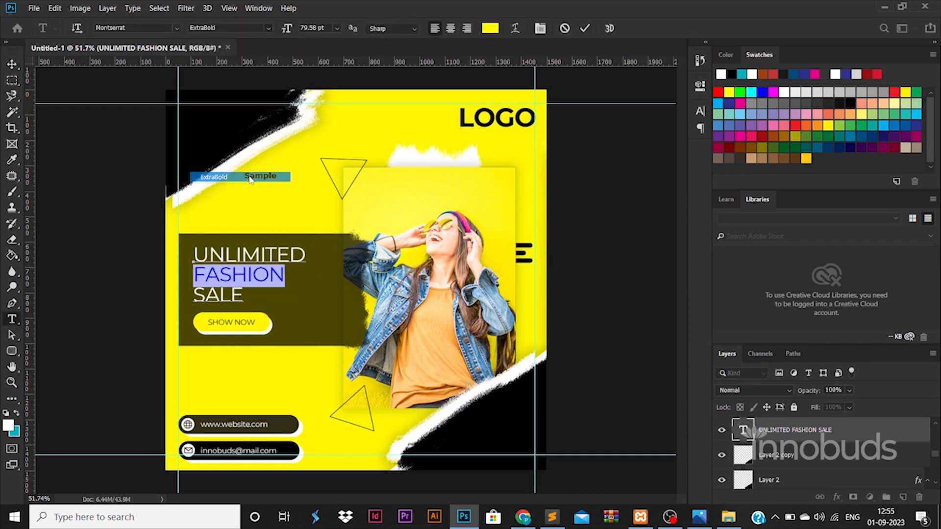
key(ctrl+Return)
key(m)
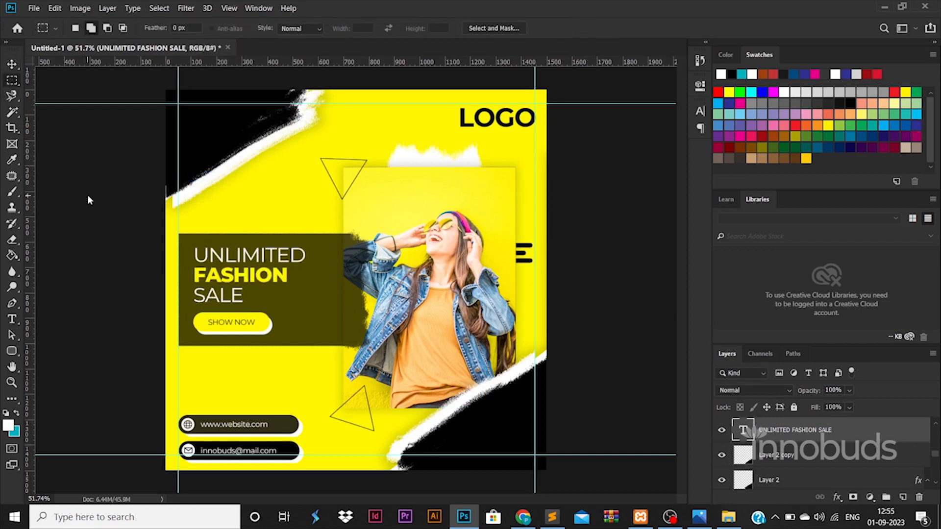
key(ctrl+alt+shift+s)
Save the PNG-24 web export as 'unlimited' in the 102-73 folder, then view the videos folder in File Explorer
key(Return)
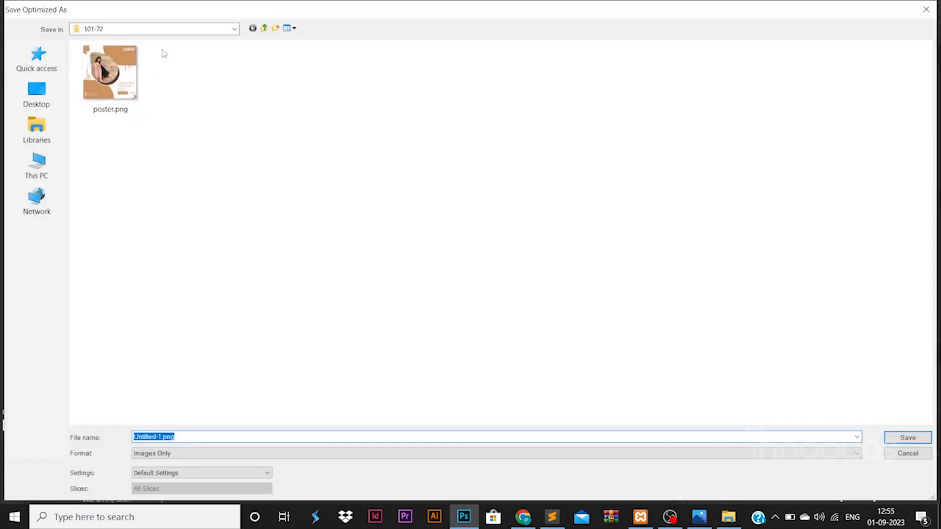
click(162, 29)
click(159, 198)
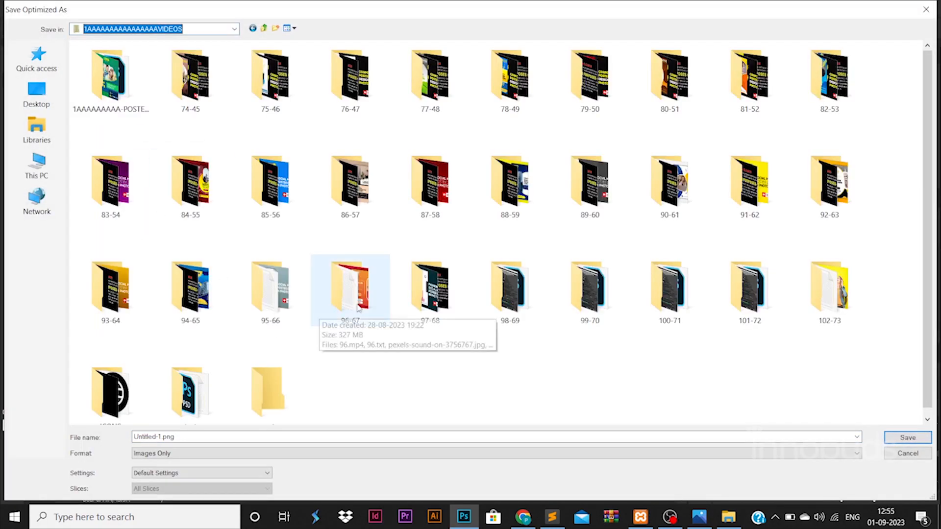
double_click(830, 287)
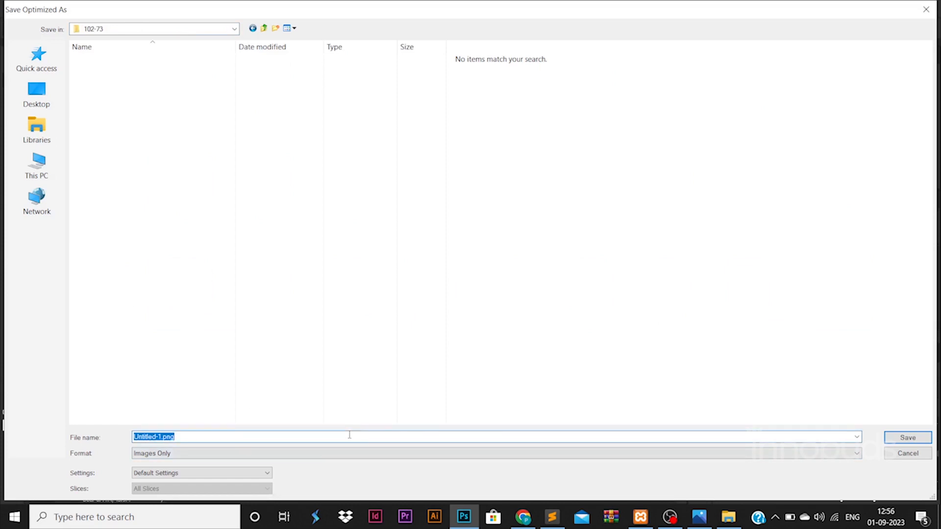
text(unlimited)
key(Return)
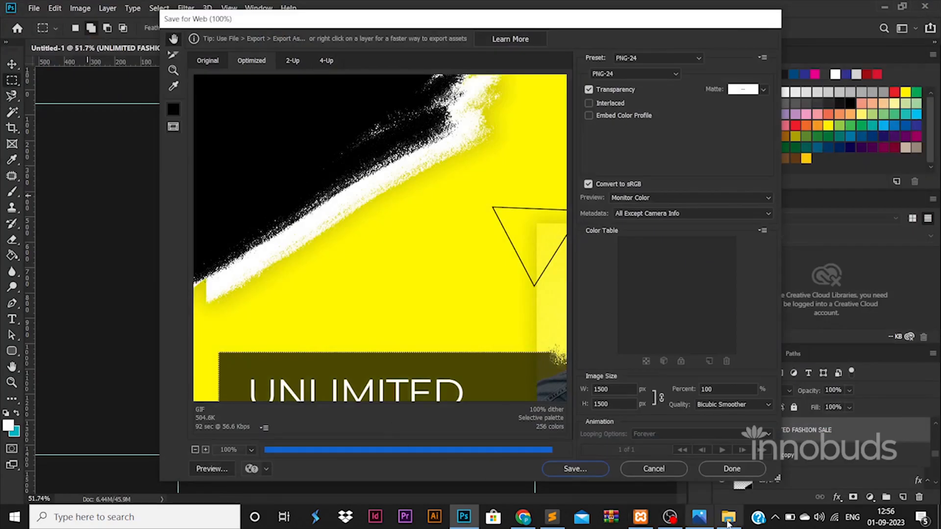
click(729, 520)
click(313, 40)
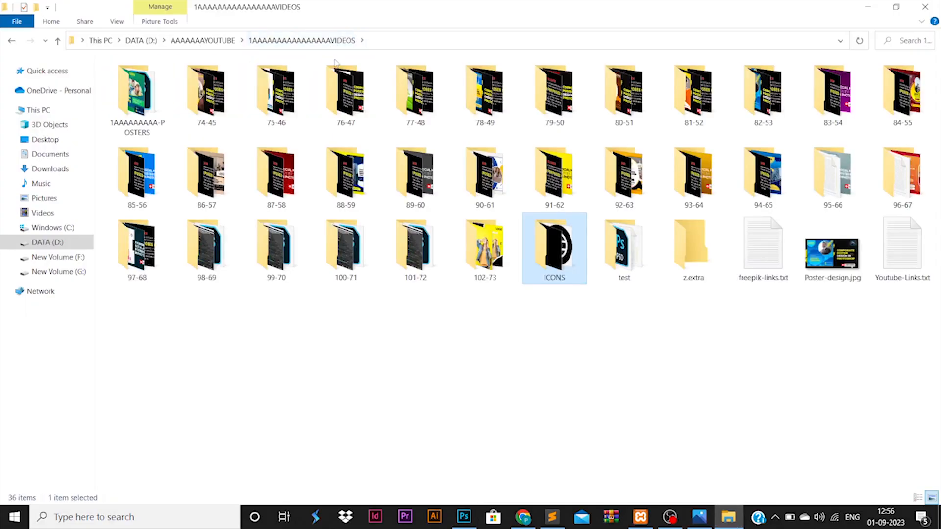
Preview poster.png from the 102-73 folder in Photos, close it and return to Photoshop
double_click(485, 247)
click(277, 88)
right_click(280, 96)
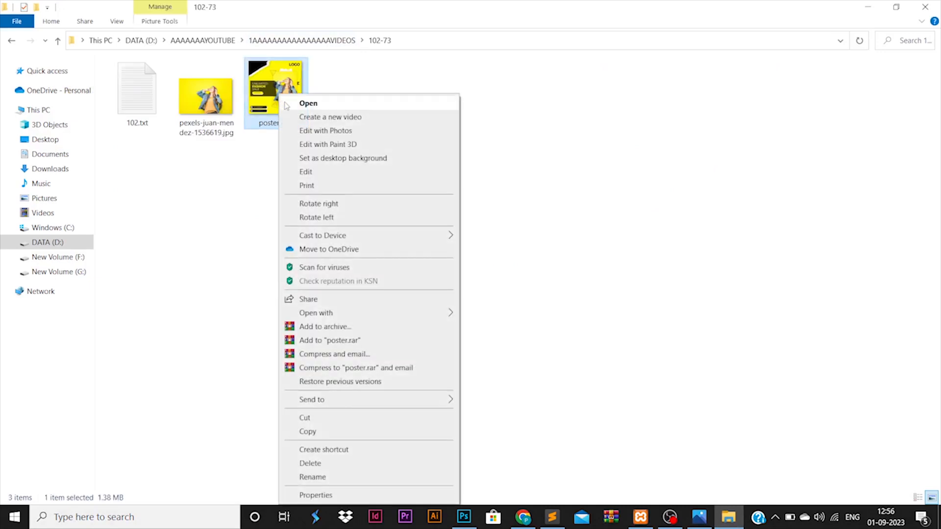
click(286, 106)
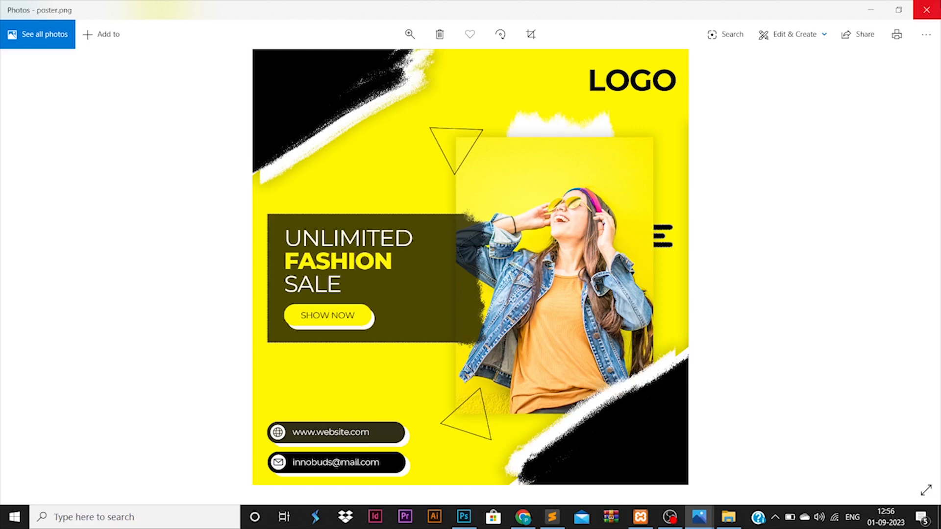
click(926, 9)
click(464, 517)
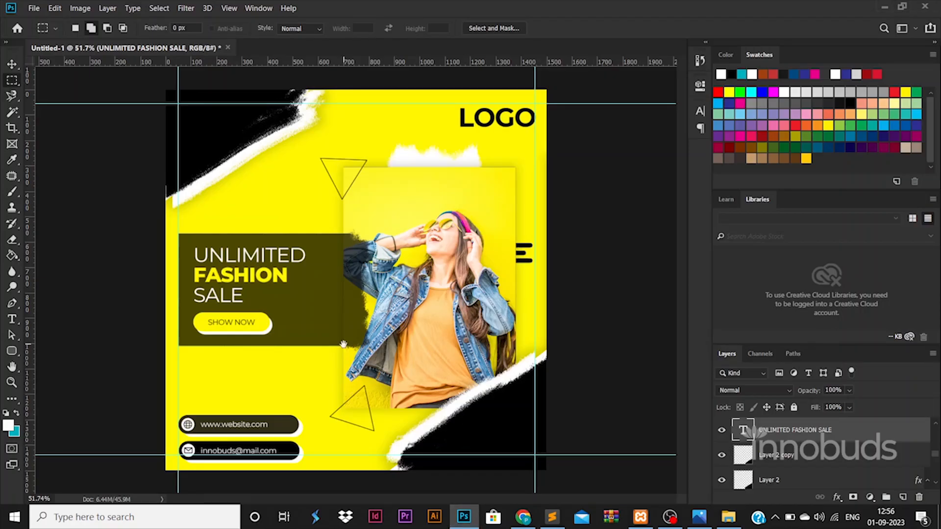
scroll(344, 343, up, 2)
scroll(343, 338, down, 1)
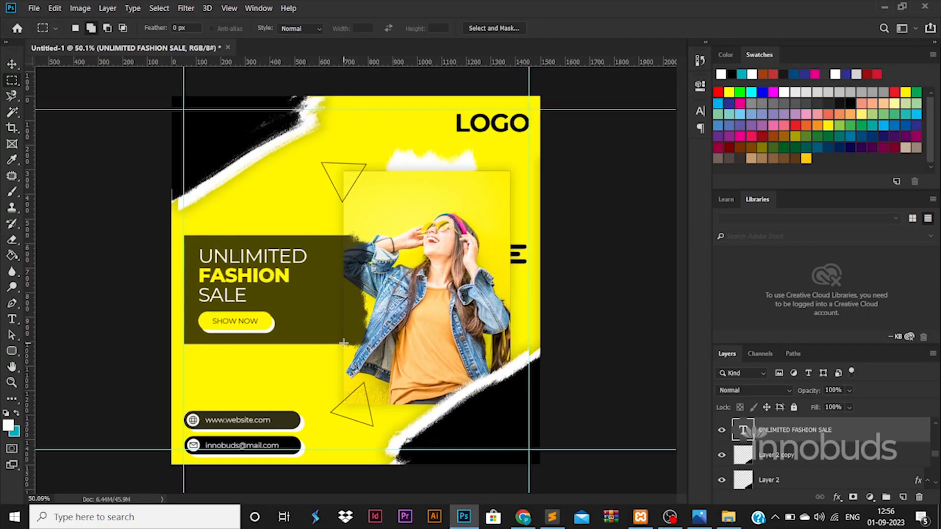
scroll(343, 331, up, 1)
scroll(342, 319, down, 1)
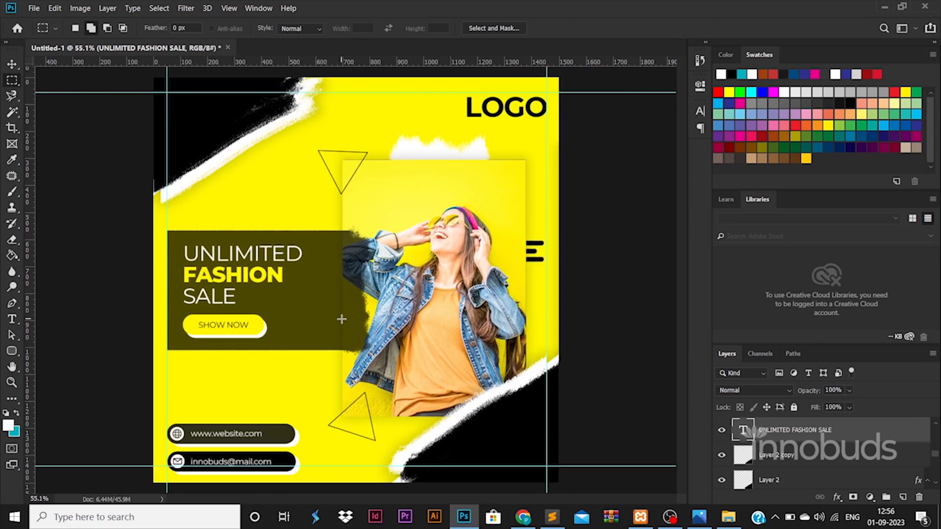